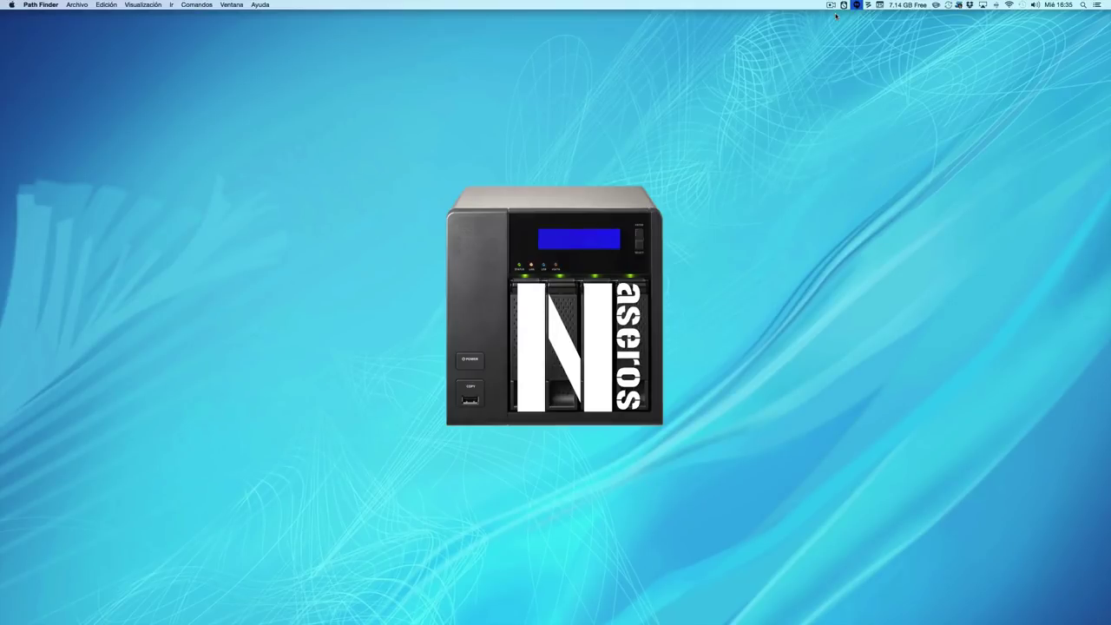
In Path Finder, mount the Multimedia volume from TVS-471(SMB) and show it beside the local Vídeos folder.
{"action": "mouse_move", "coordinate": [113, 622]}
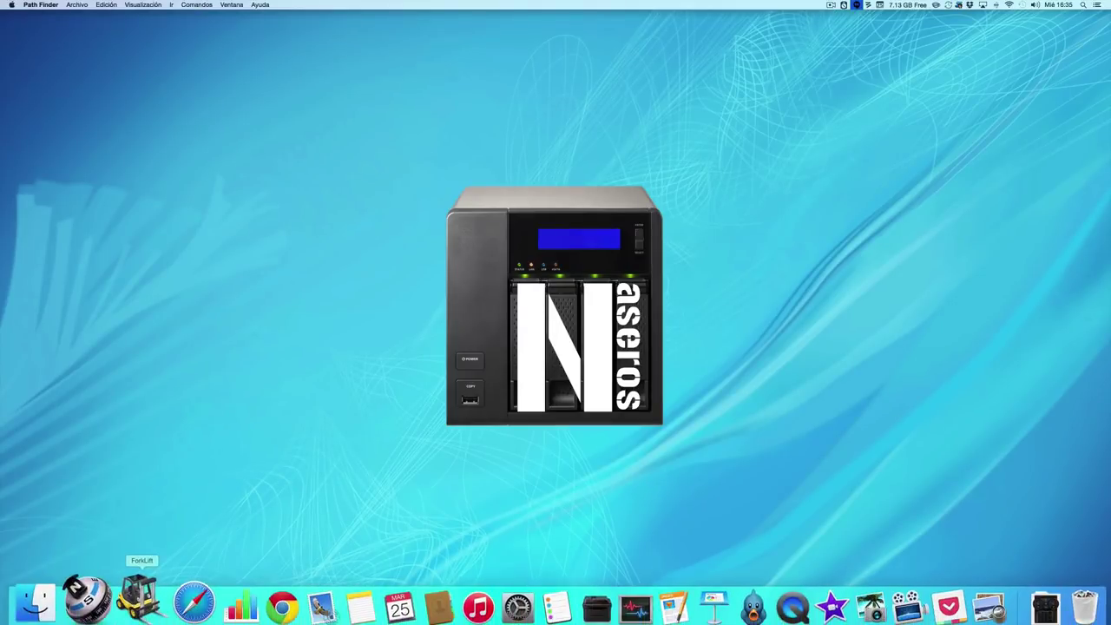
{"action": "left_click", "coordinate": [93, 598]}
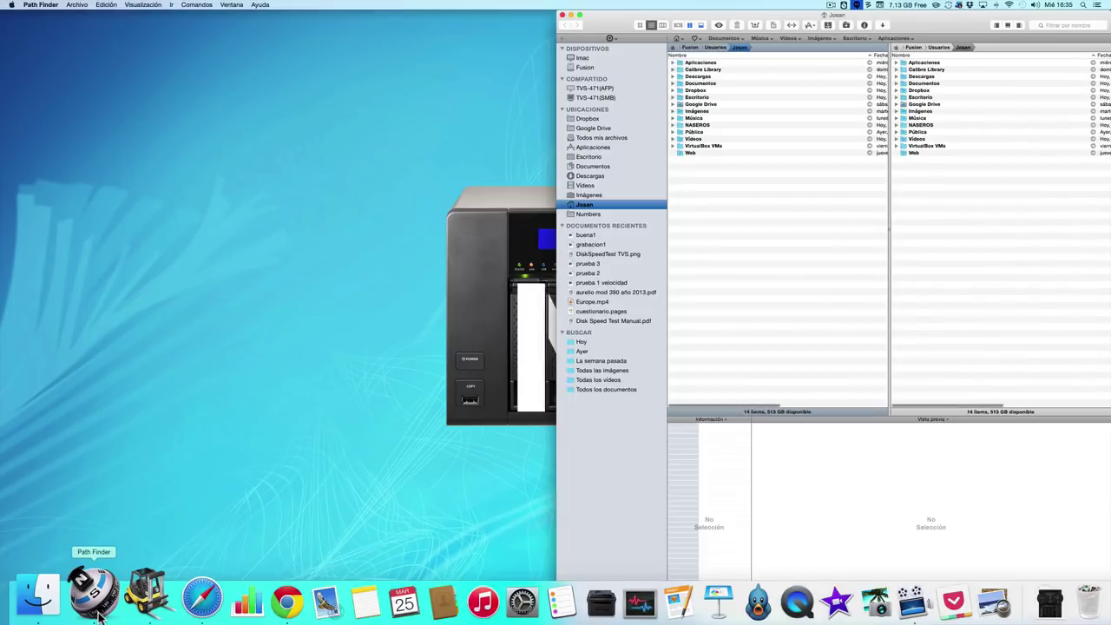
{"action": "left_click", "coordinate": [594, 98]}
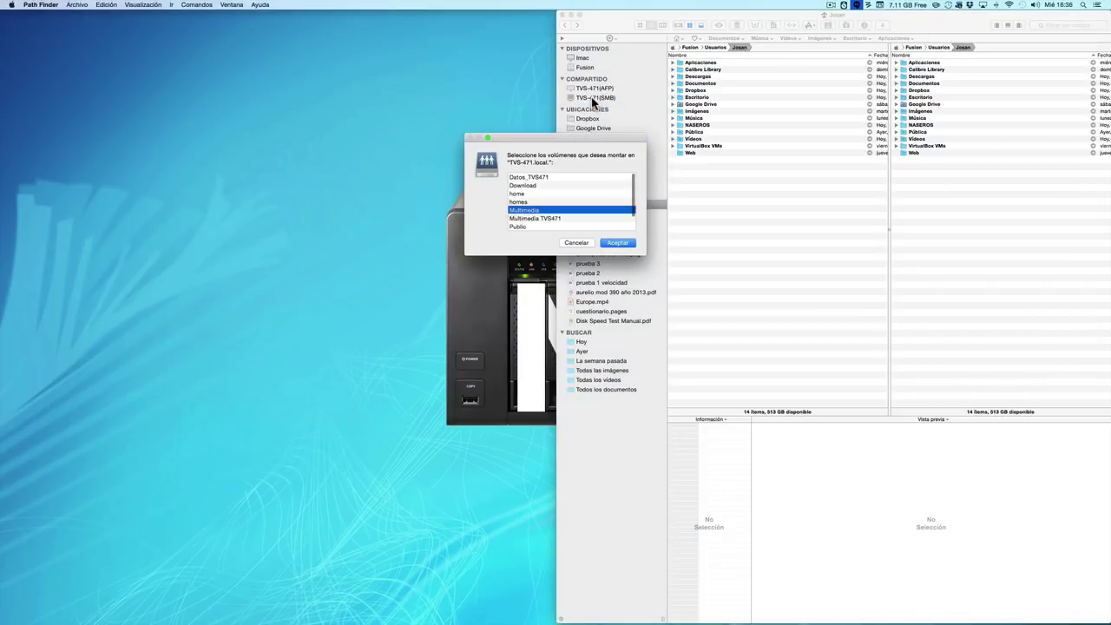
{"action": "left_click", "coordinate": [617, 244]}
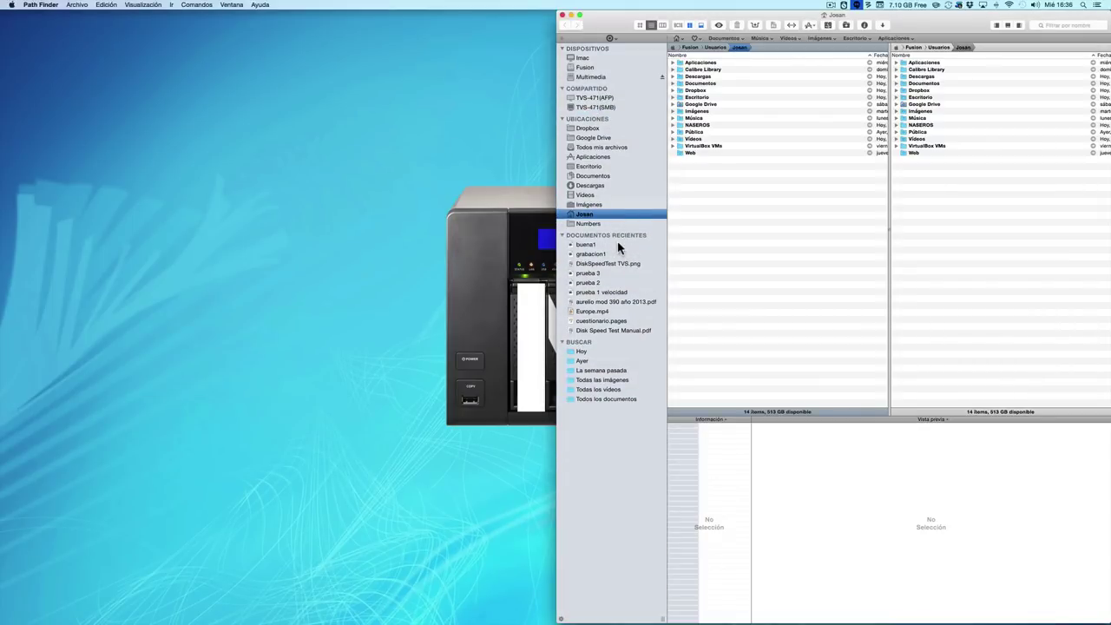
{"action": "left_click", "coordinate": [603, 78]}
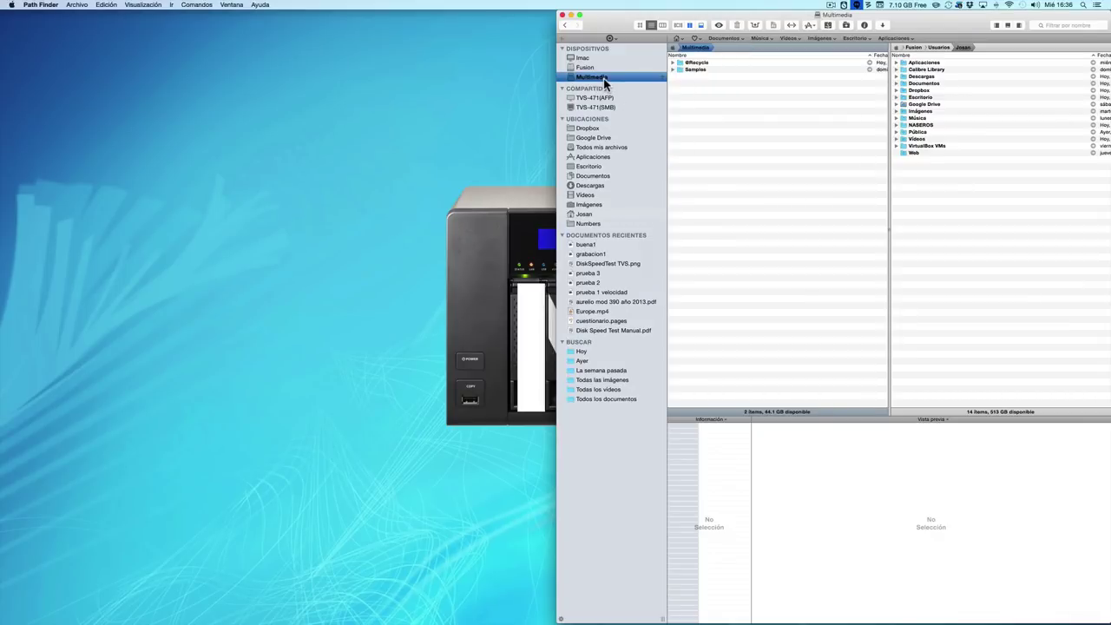
{"action": "double_click", "coordinate": [922, 140]}
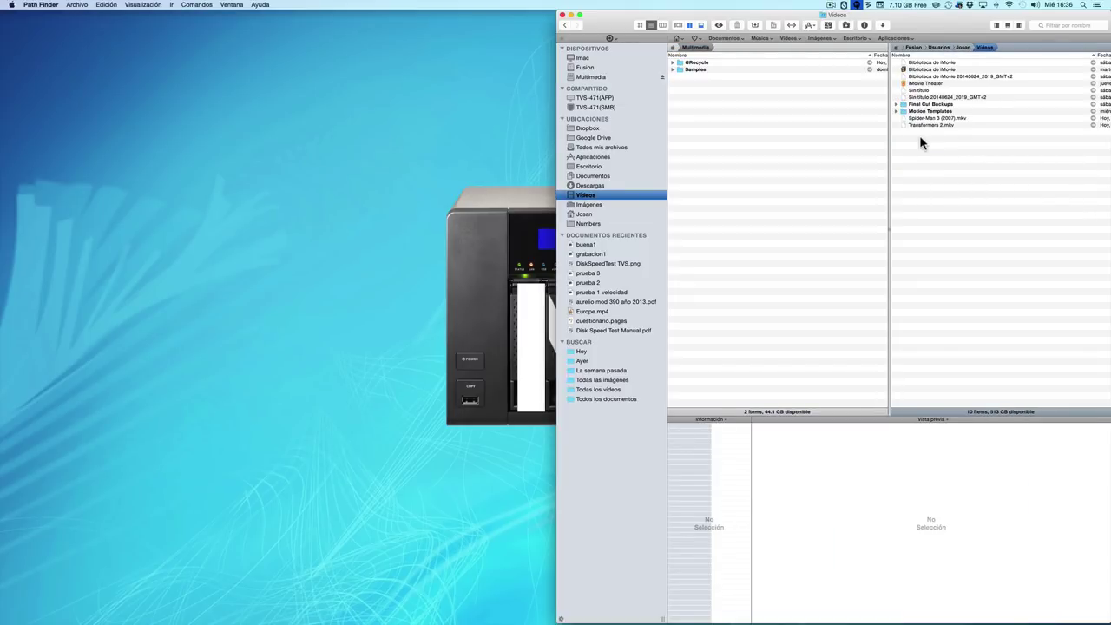
Switch to FileZilla, connect to the saved TVS 471 site and open the remote folder /Multimedia TVS471/Películas TVS471.
{"action": "key", "text": "super+space"}
{"action": "type", "text": "filezilla"}
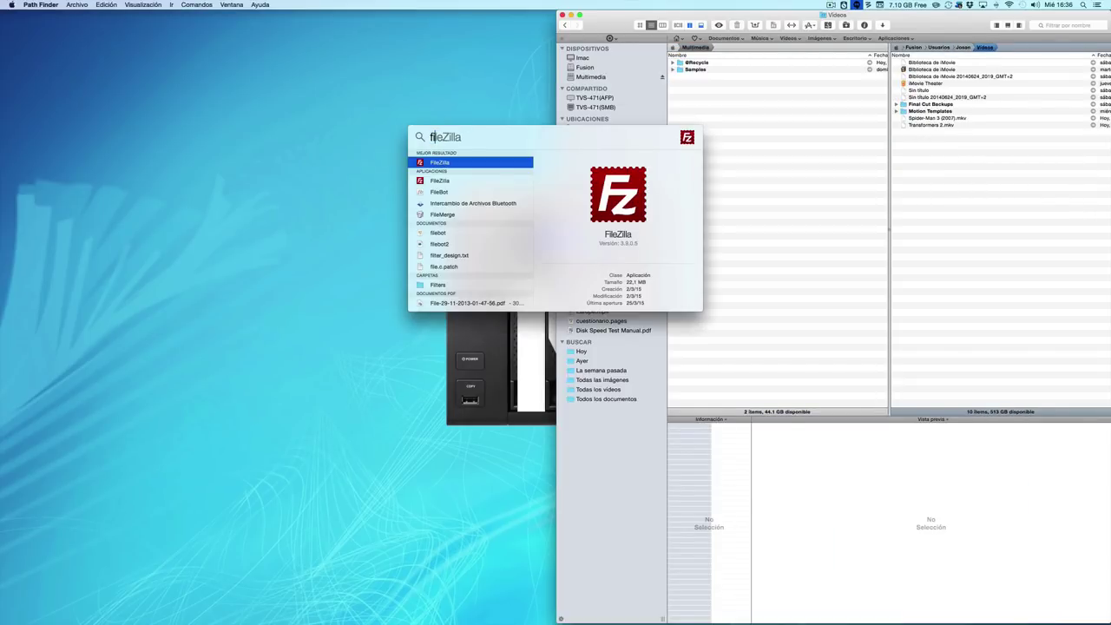
{"action": "key", "text": "Return"}
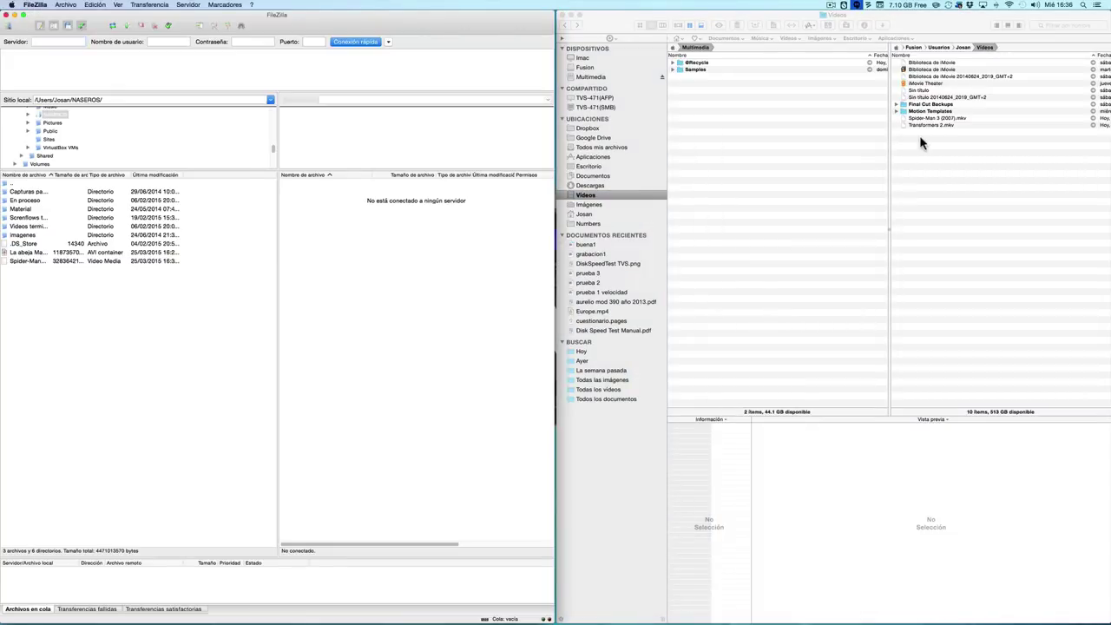
{"action": "left_click", "coordinate": [8, 26]}
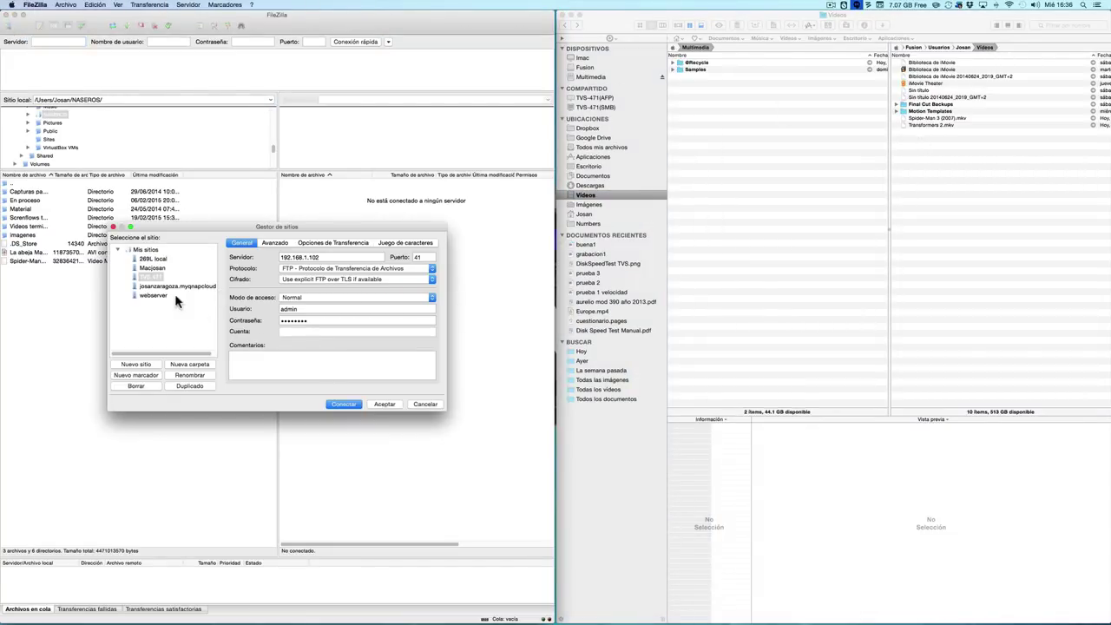
{"action": "left_click", "coordinate": [152, 277]}
{"action": "left_click", "coordinate": [344, 403]}
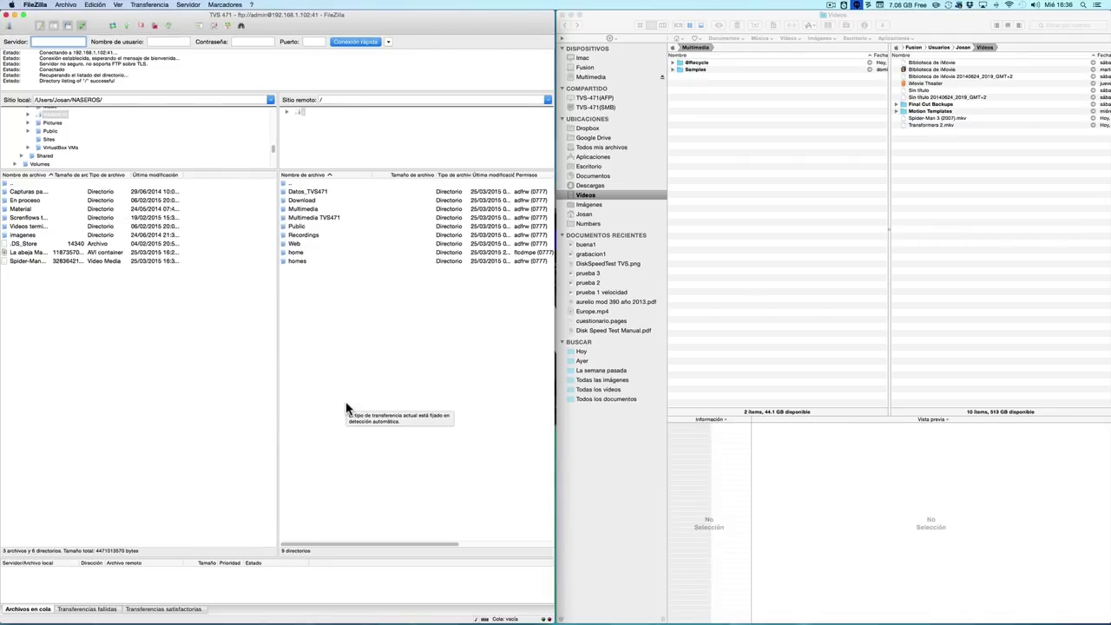
{"action": "double_click", "coordinate": [316, 218]}
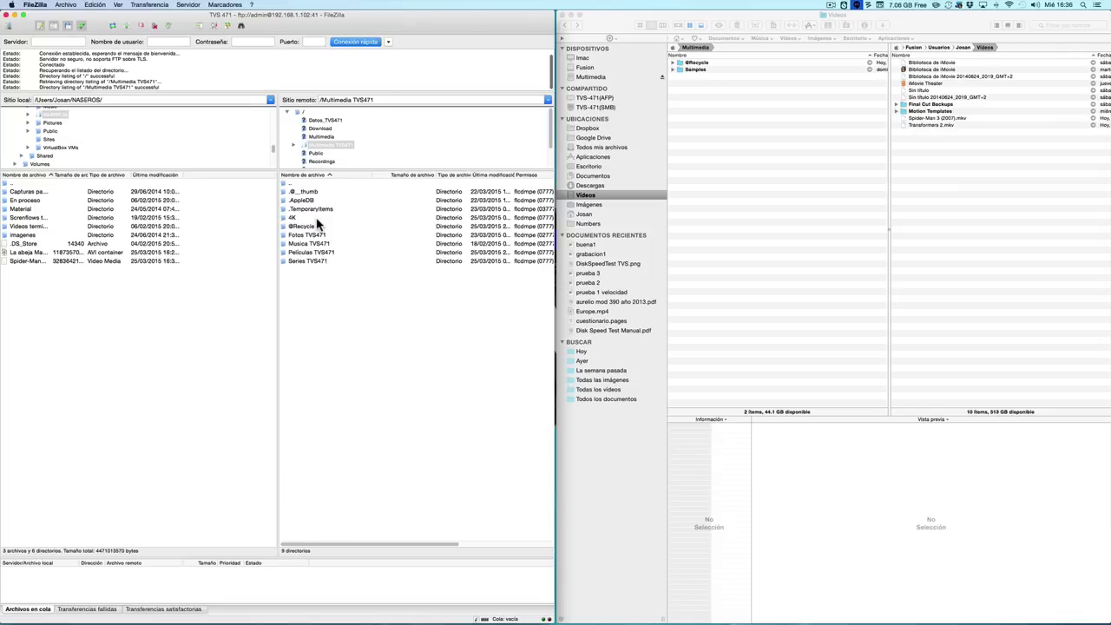
{"action": "double_click", "coordinate": [316, 252]}
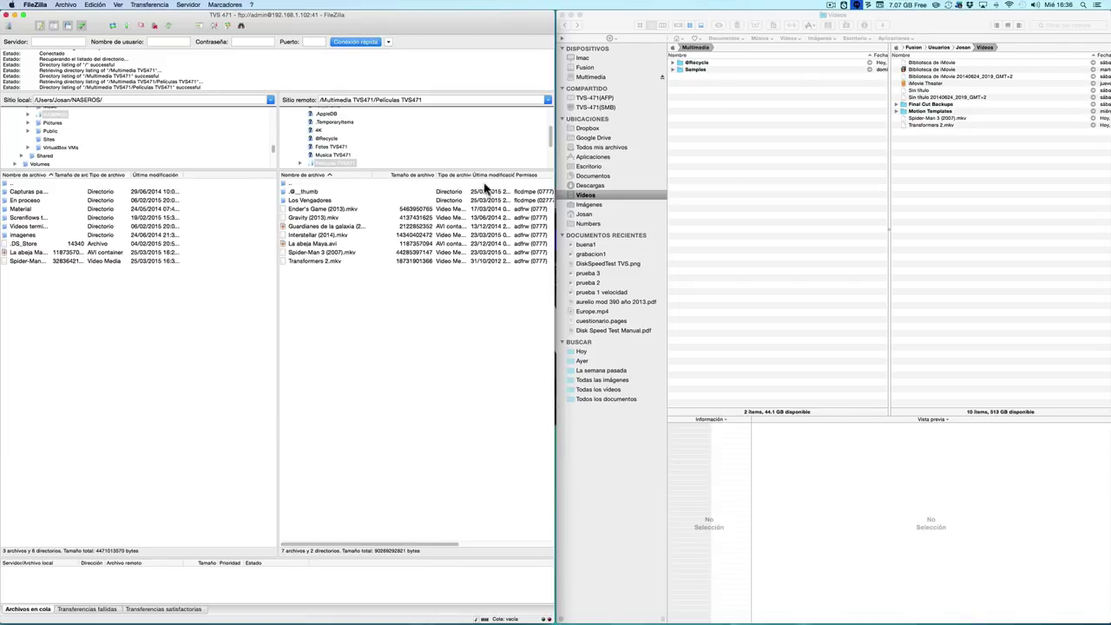
Copy Spider-Man 3 (2007).mkv from Vídeos to Multimedia with its progress shown, while downloading Transformers 2.mkv in FileZilla.
{"action": "left_click", "coordinate": [948, 119]}
{"action": "left_click_drag", "start_coordinate": [948, 121], "coordinate": [786, 121]}
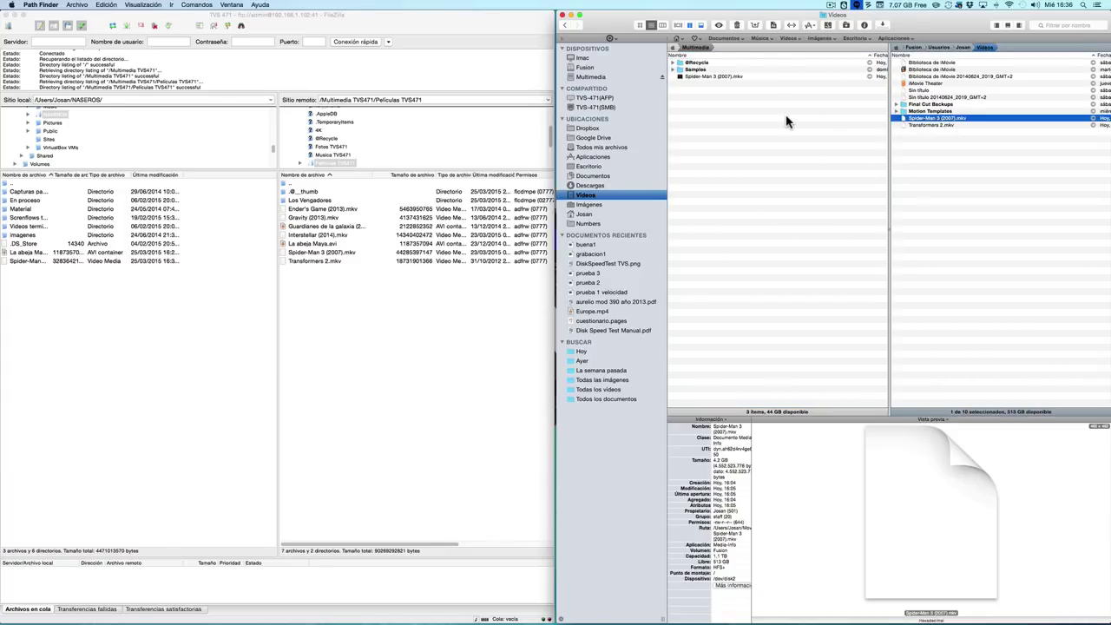
{"action": "left_click", "coordinate": [886, 27]}
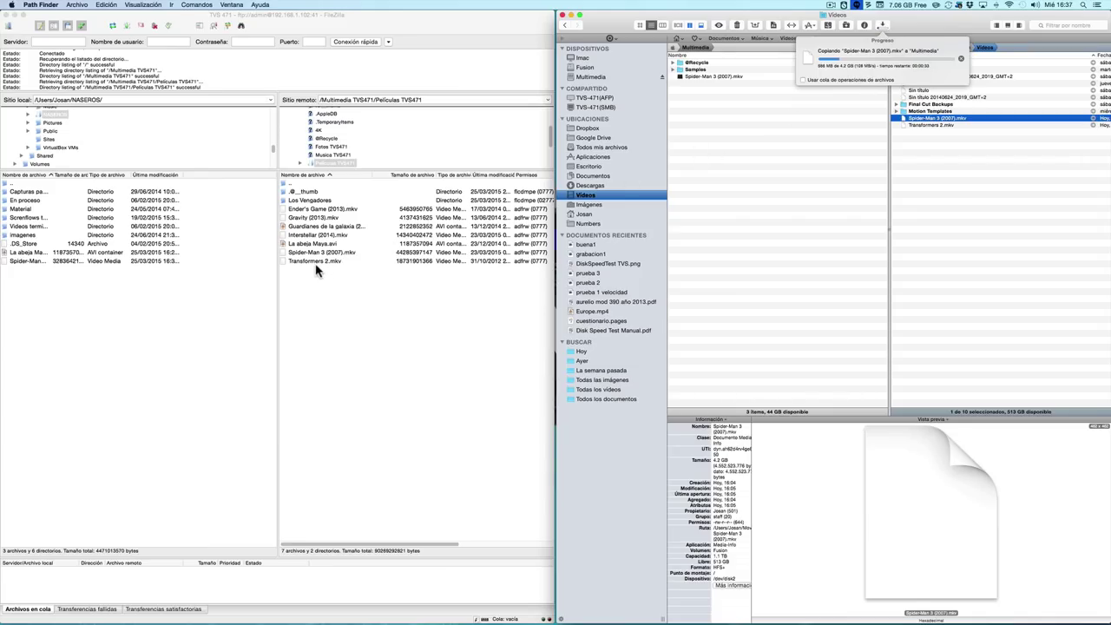
{"action": "double_click", "coordinate": [315, 263]}
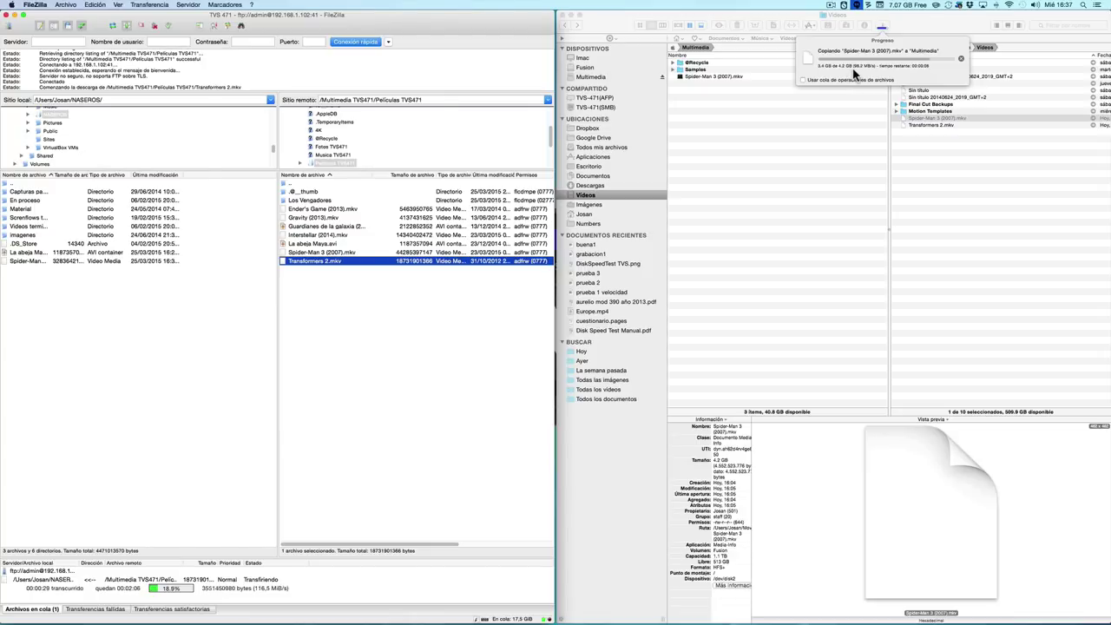
Cancel the Spider-Man 3 copy and stop and remove all queued transfers in FileZilla.
{"action": "left_click", "coordinate": [958, 59]}
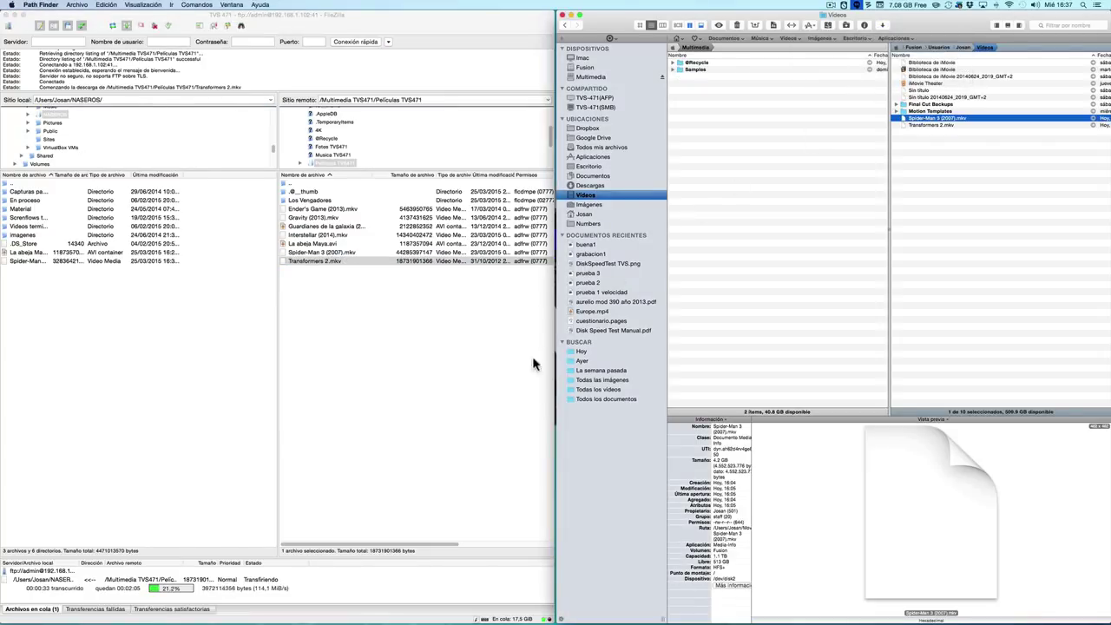
{"action": "right_click", "coordinate": [283, 590]}
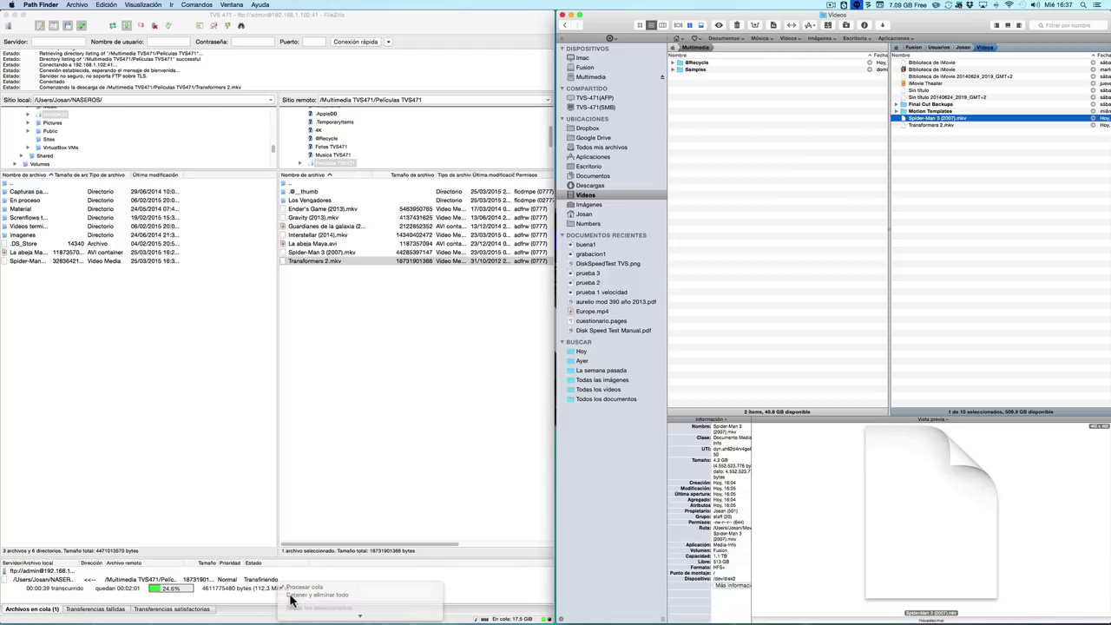
{"action": "left_click", "coordinate": [291, 596]}
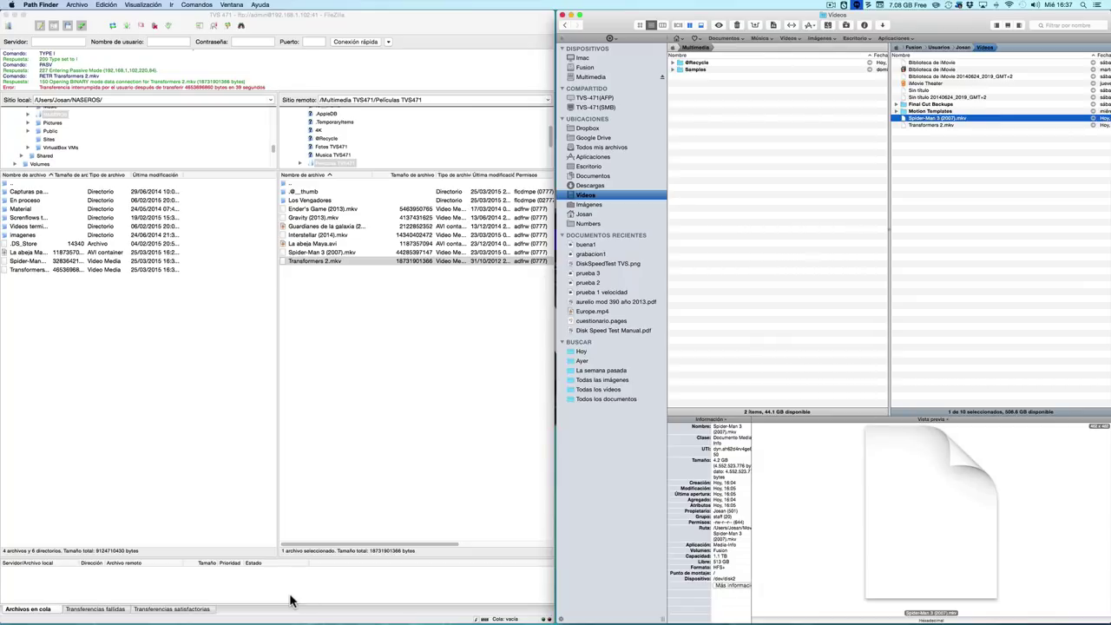
{"action": "left_click", "coordinate": [573, 16]}
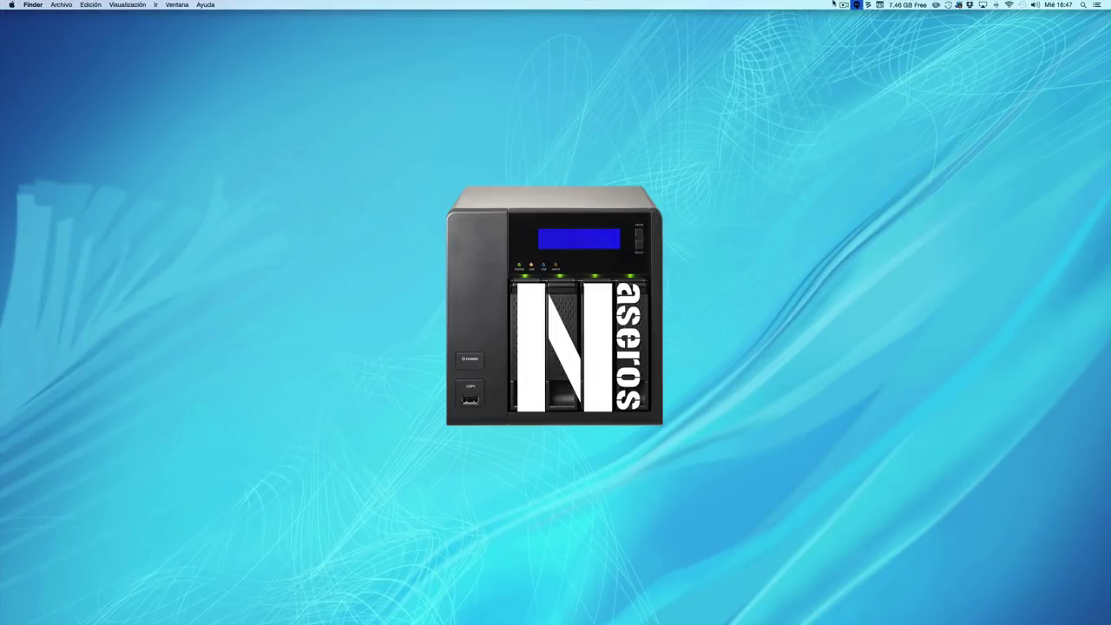
Launch FileZilla and connect to the NAS with the saved TVS 471 site.
{"action": "key", "text": "super+space"}
{"action": "type", "text": "filezilla"}
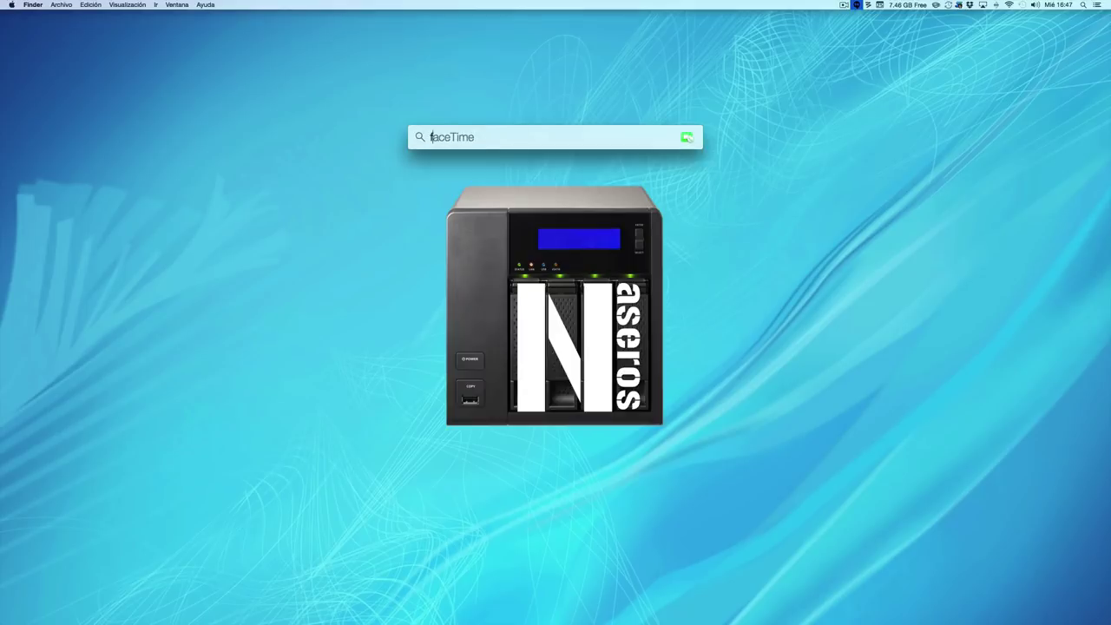
{"action": "key", "text": "Return"}
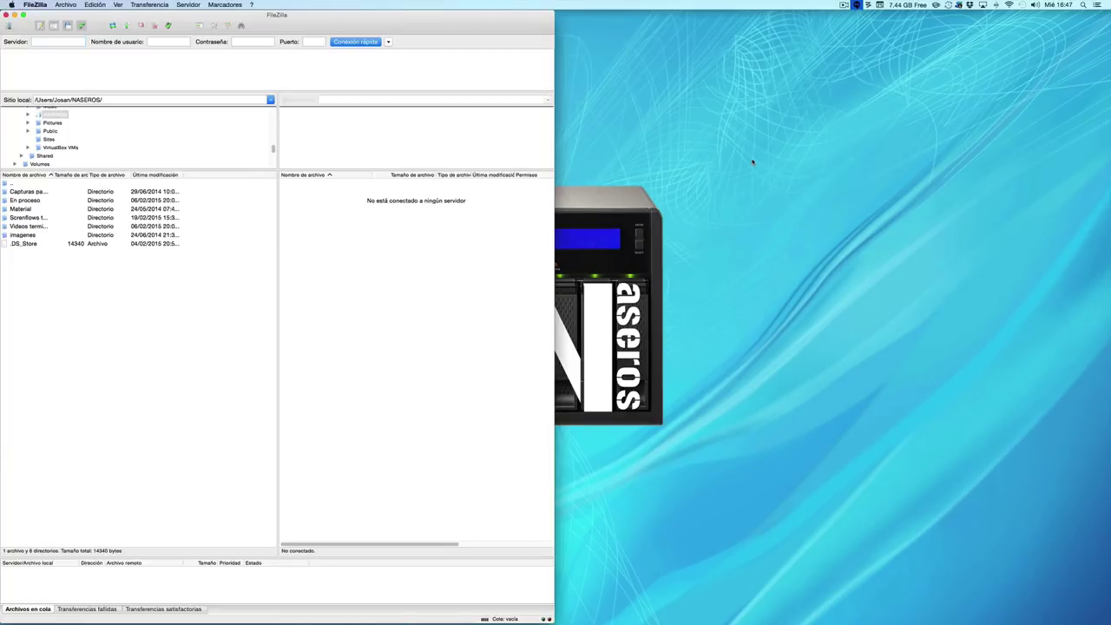
{"action": "left_click", "coordinate": [8, 25]}
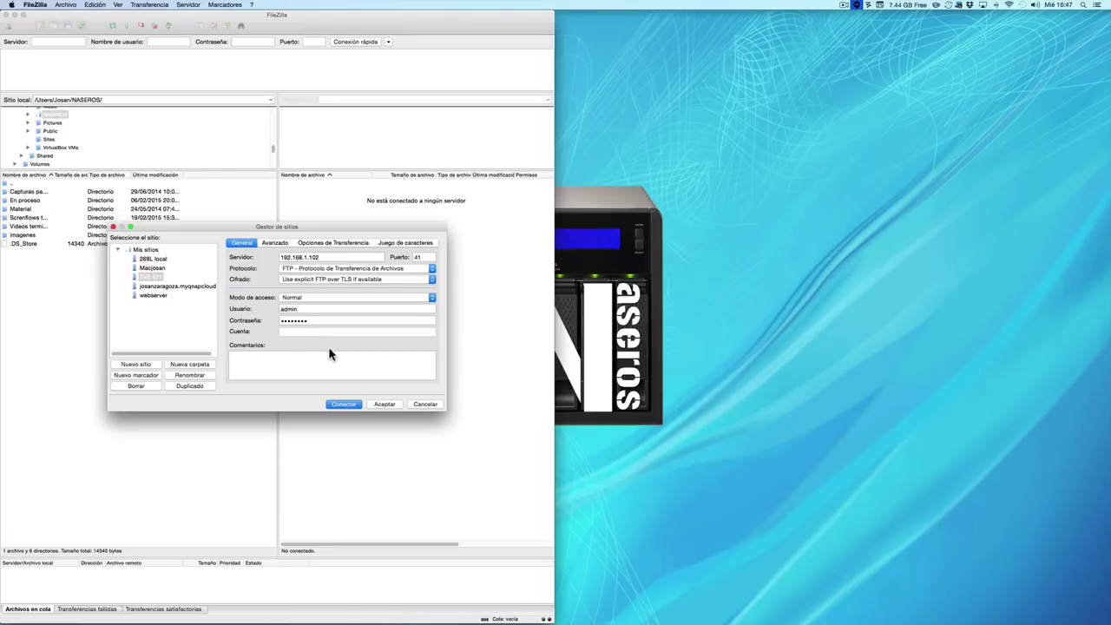
{"action": "left_click", "coordinate": [346, 404]}
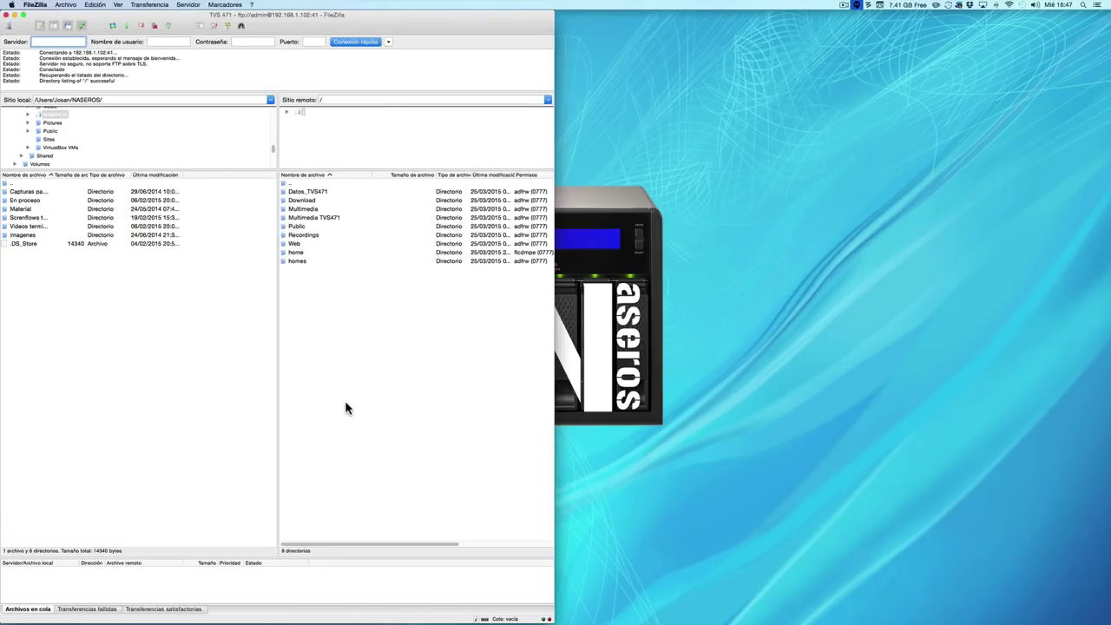
Download Ender's Game (2013).mkv and Gravity (2013).mkv simultaneously from the remote Multimedia folder.
{"action": "left_click", "coordinate": [306, 211]}
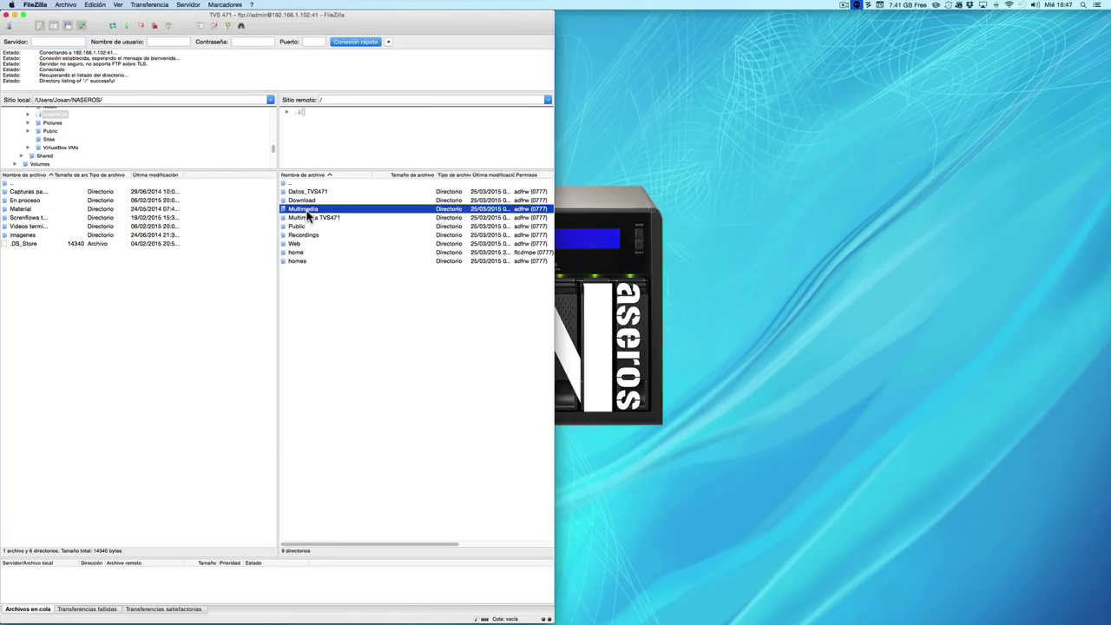
{"action": "double_click", "coordinate": [307, 216]}
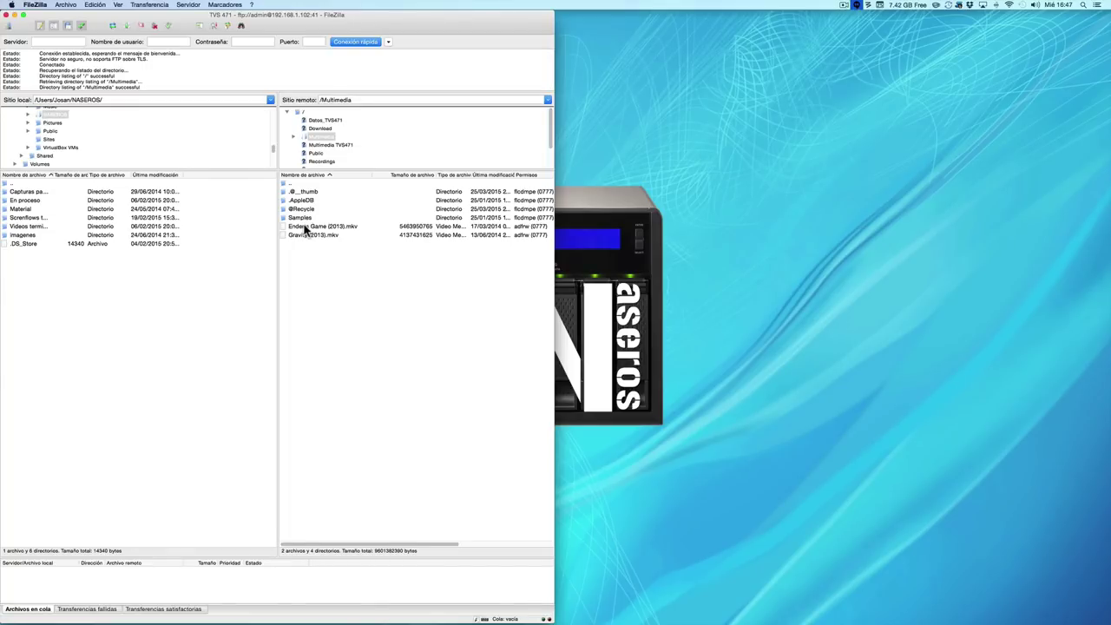
{"action": "double_click", "coordinate": [306, 228]}
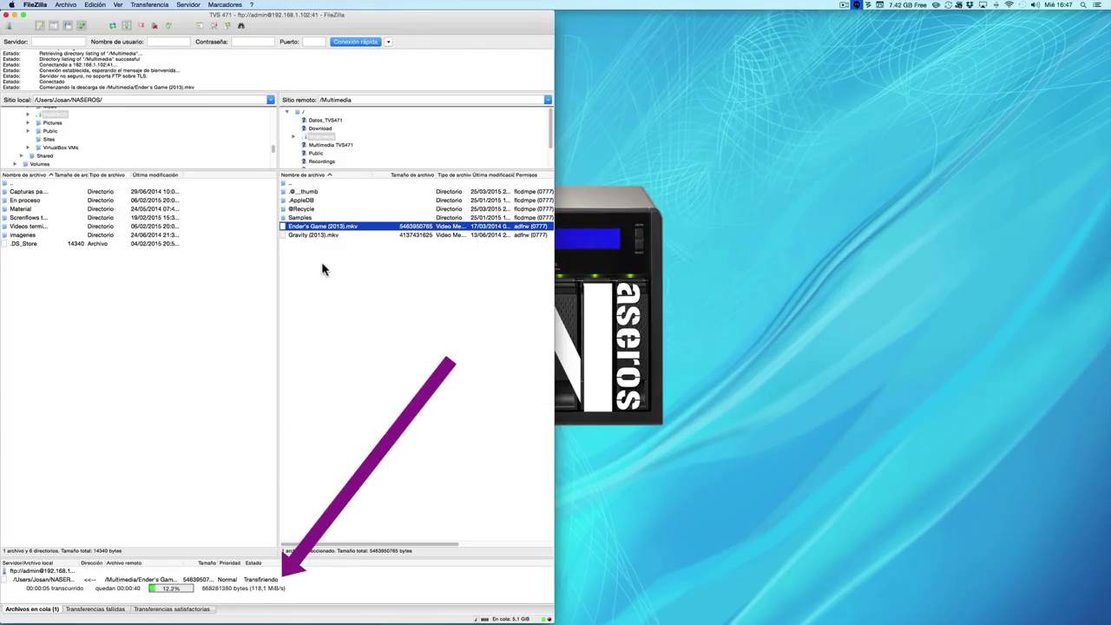
{"action": "double_click", "coordinate": [329, 235]}
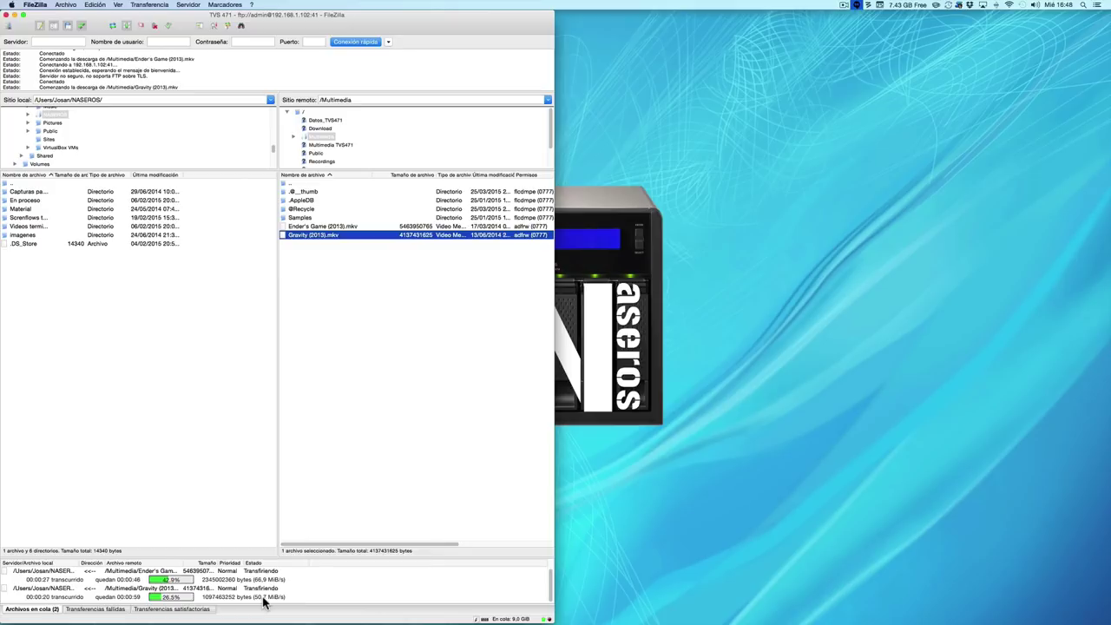
Stop and remove all transfers in the queue and close FileZilla.
{"action": "right_click", "coordinate": [430, 589]}
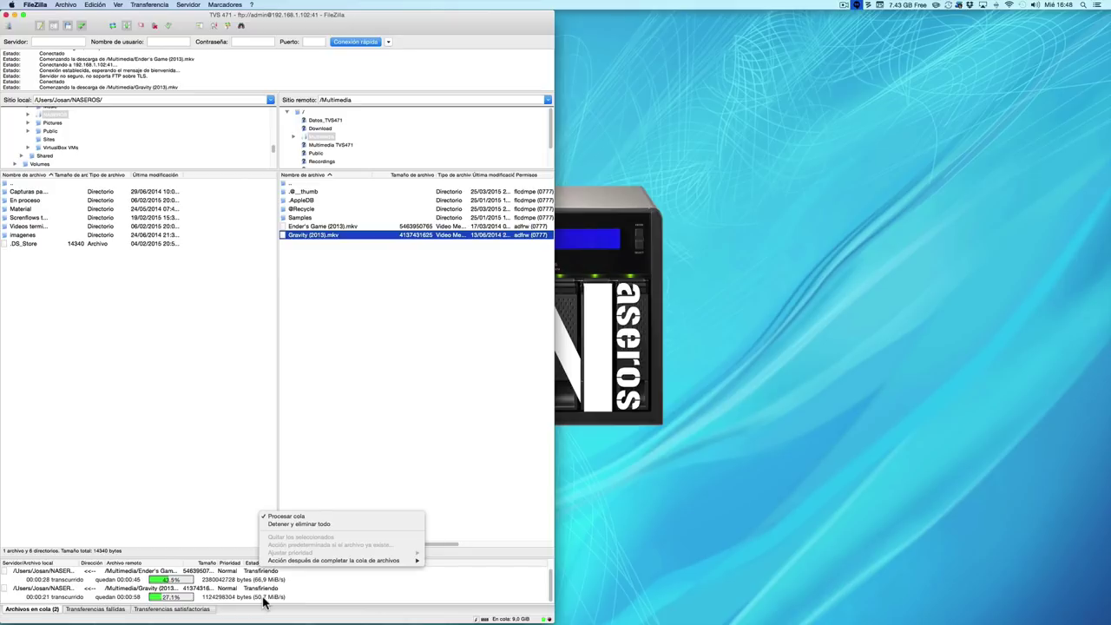
{"action": "left_click", "coordinate": [294, 524]}
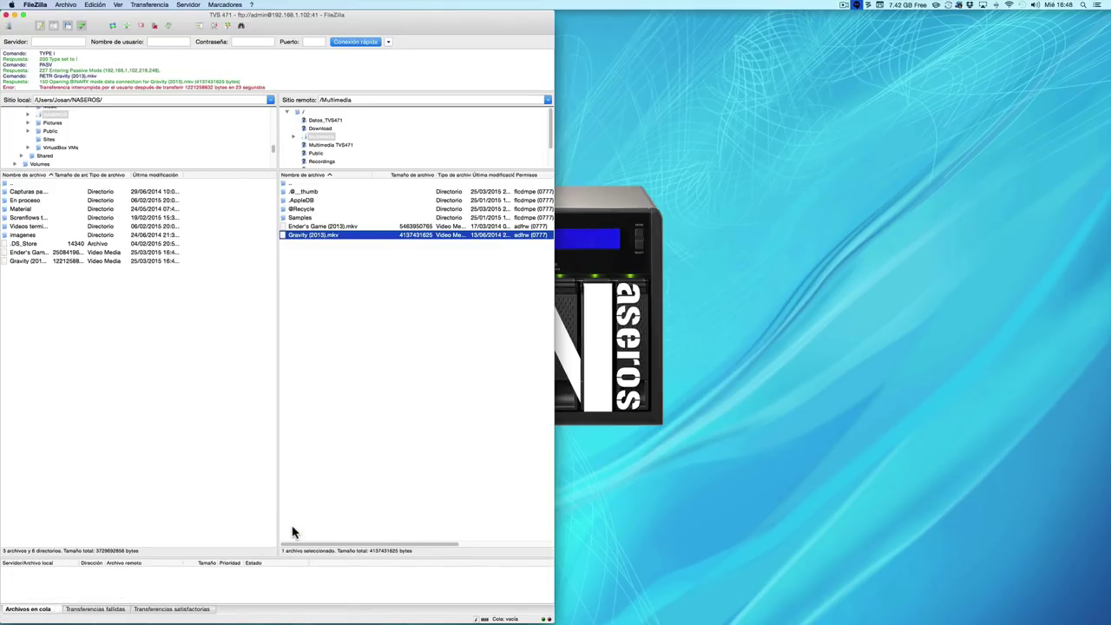
{"action": "left_click", "coordinate": [7, 15]}
Switch to Finder and open the Multimedia share on TVS-471(SMB).
{"action": "mouse_move", "coordinate": [130, 612]}
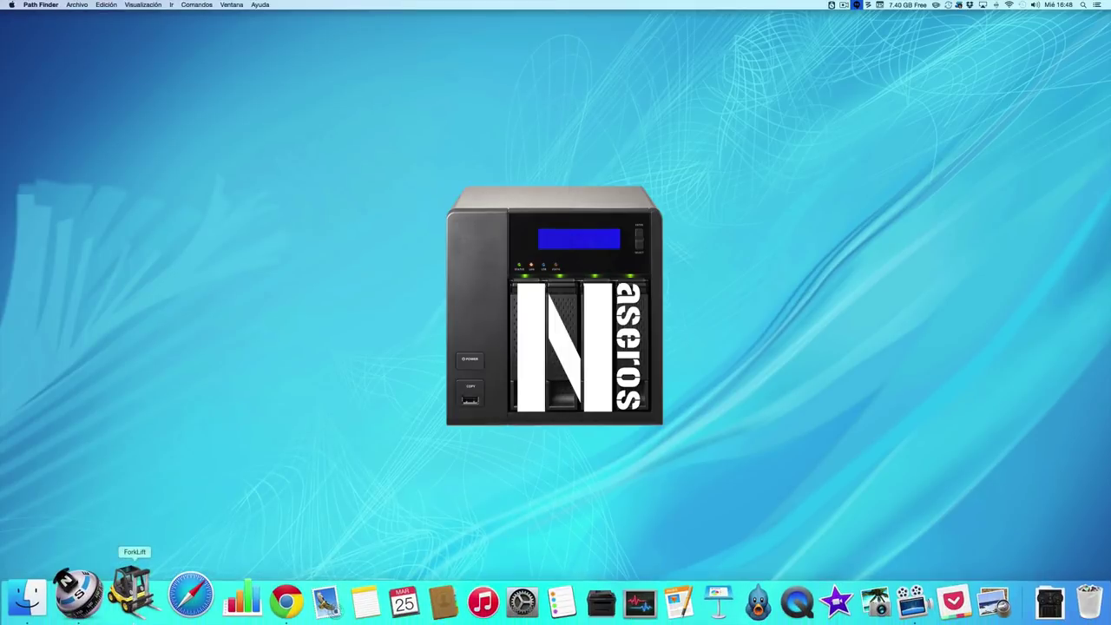
{"action": "left_click", "coordinate": [54, 598]}
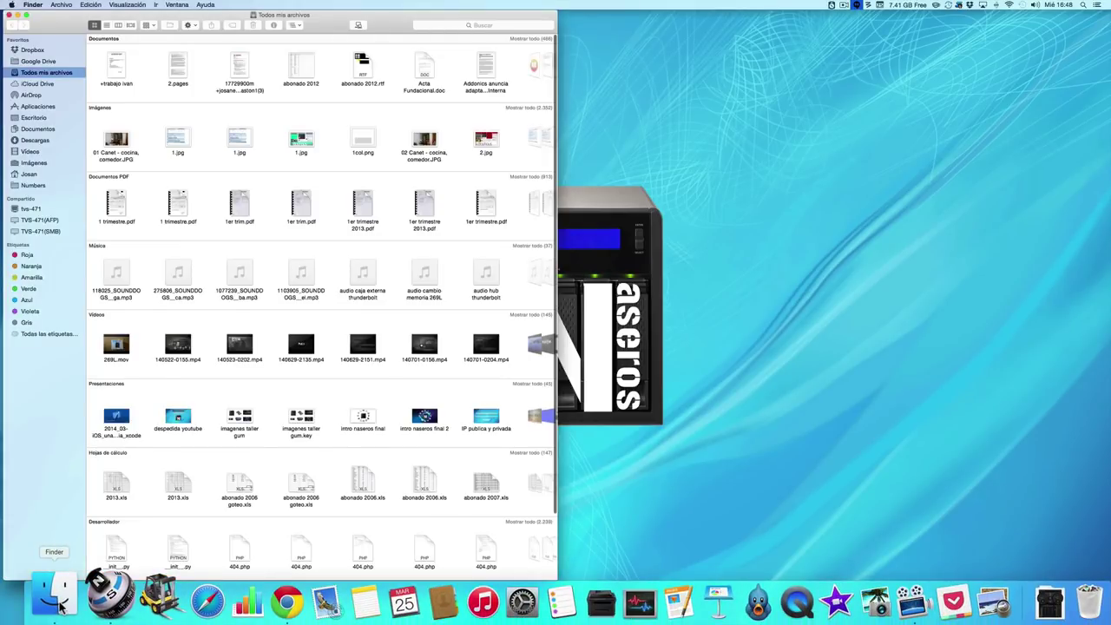
{"action": "left_click", "coordinate": [52, 233]}
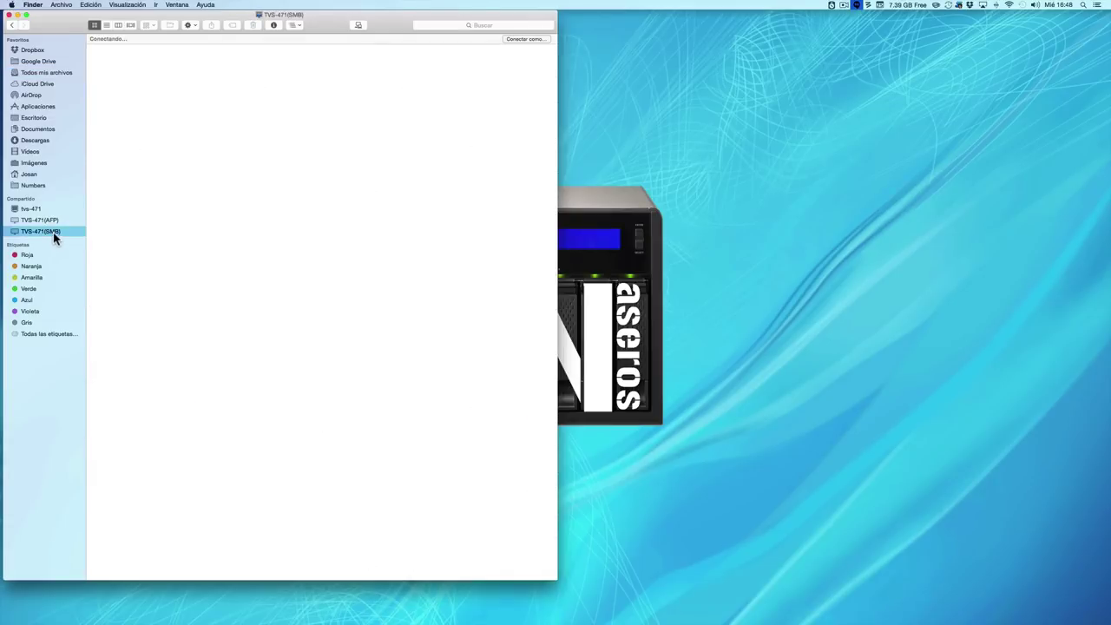
{"action": "double_click", "coordinate": [351, 69]}
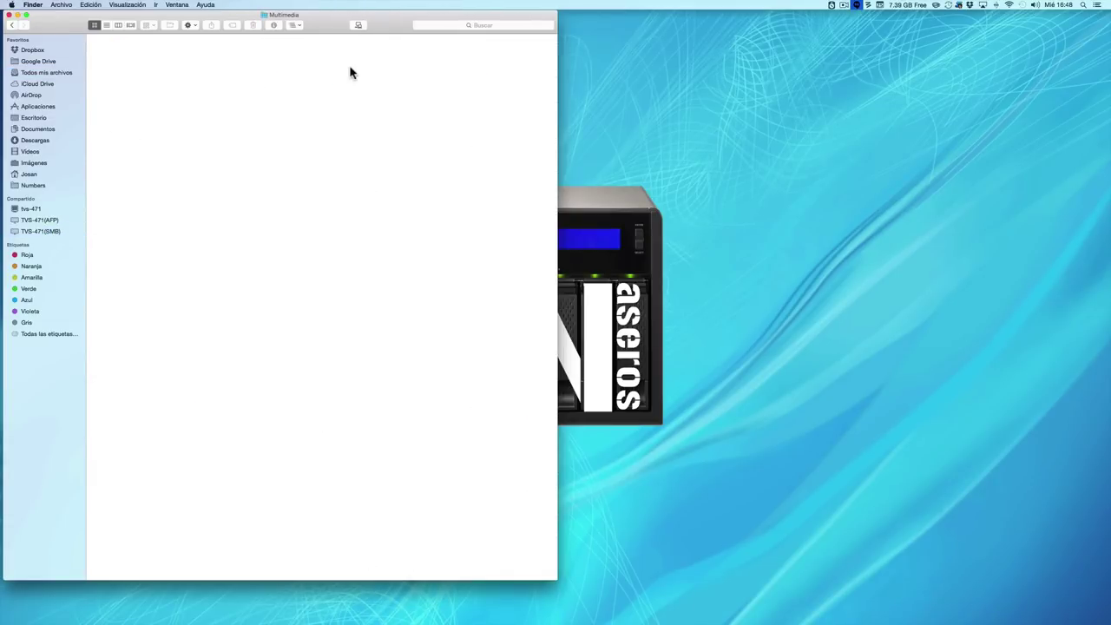
Switch to Path Finder, maximize its window, and show the NAS Multimedia share in one pane and the local Imágenes folder in the other.
{"action": "mouse_move", "coordinate": [98, 608]}
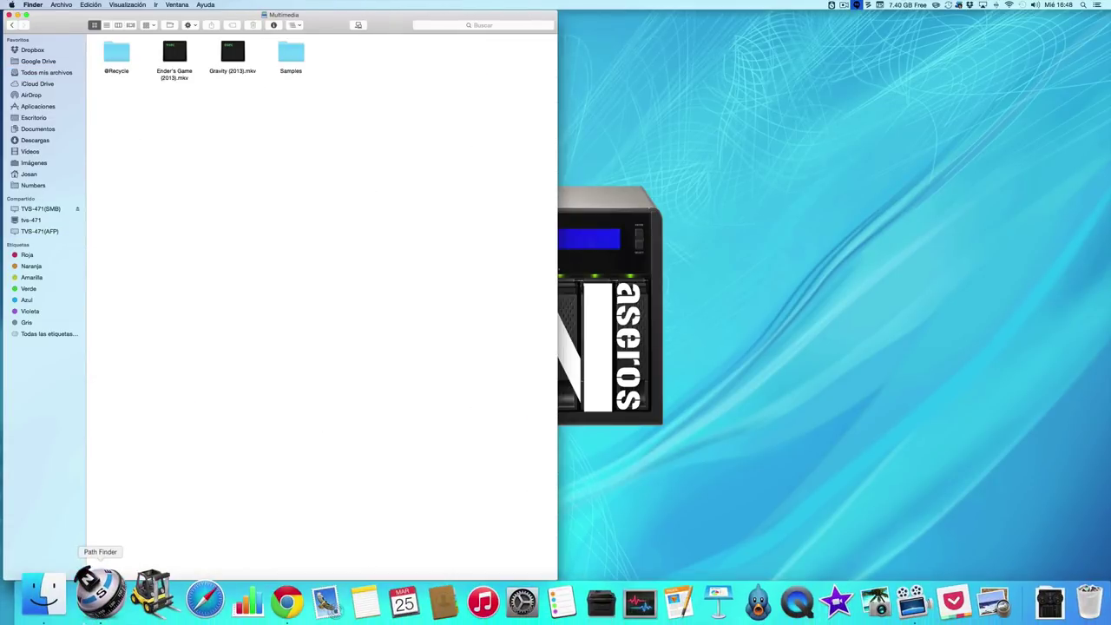
{"action": "left_click", "coordinate": [94, 597]}
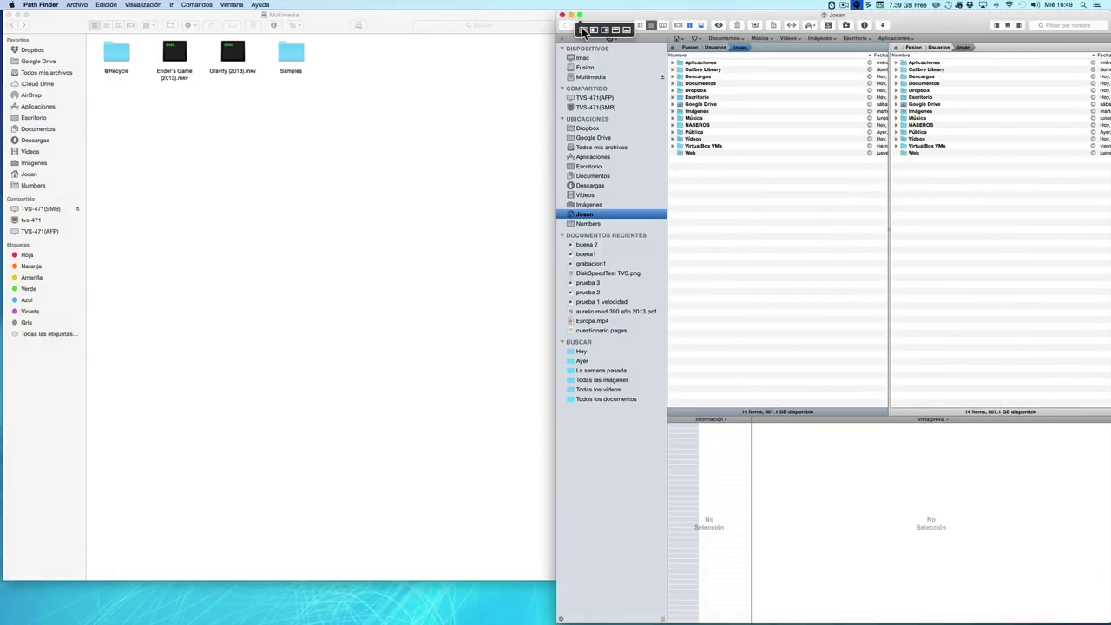
{"action": "double_click", "coordinate": [582, 26]}
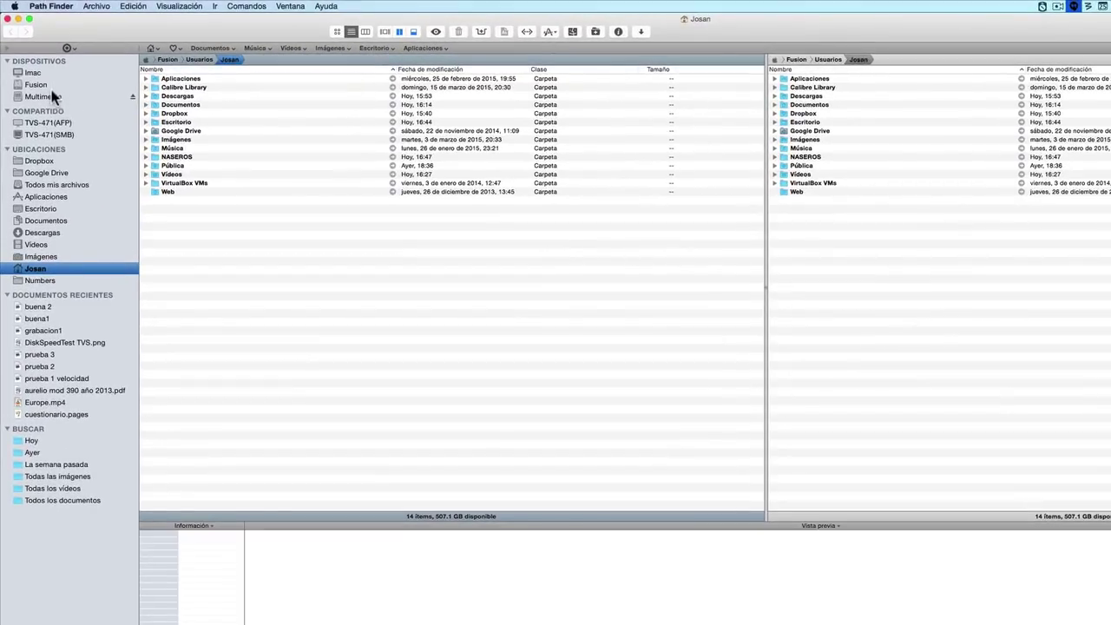
{"action": "left_click", "coordinate": [52, 97]}
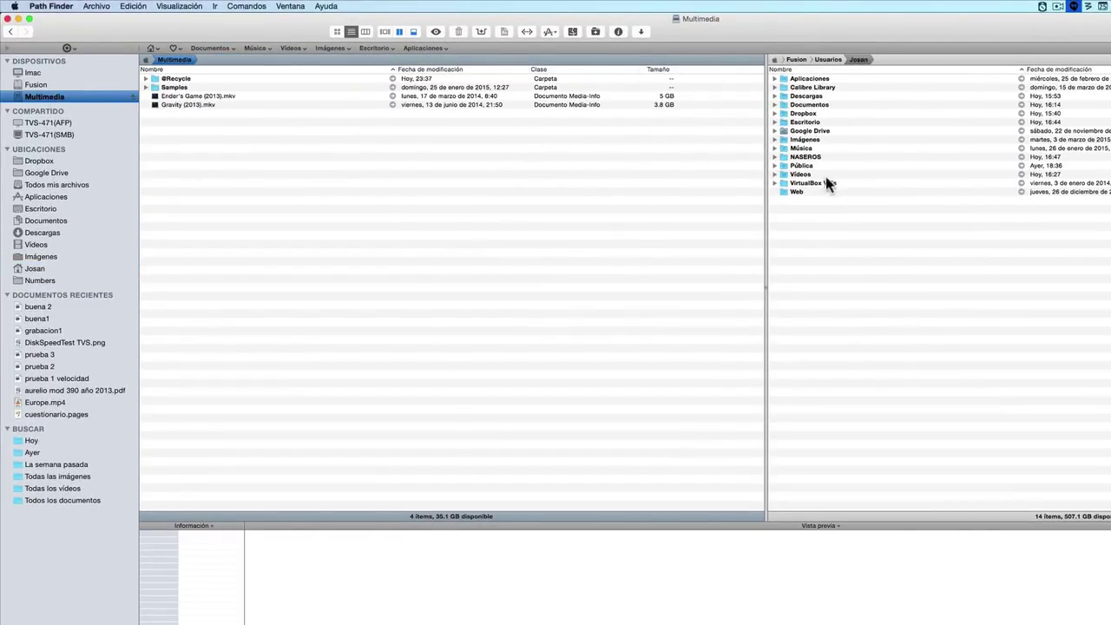
{"action": "left_click", "coordinate": [807, 140]}
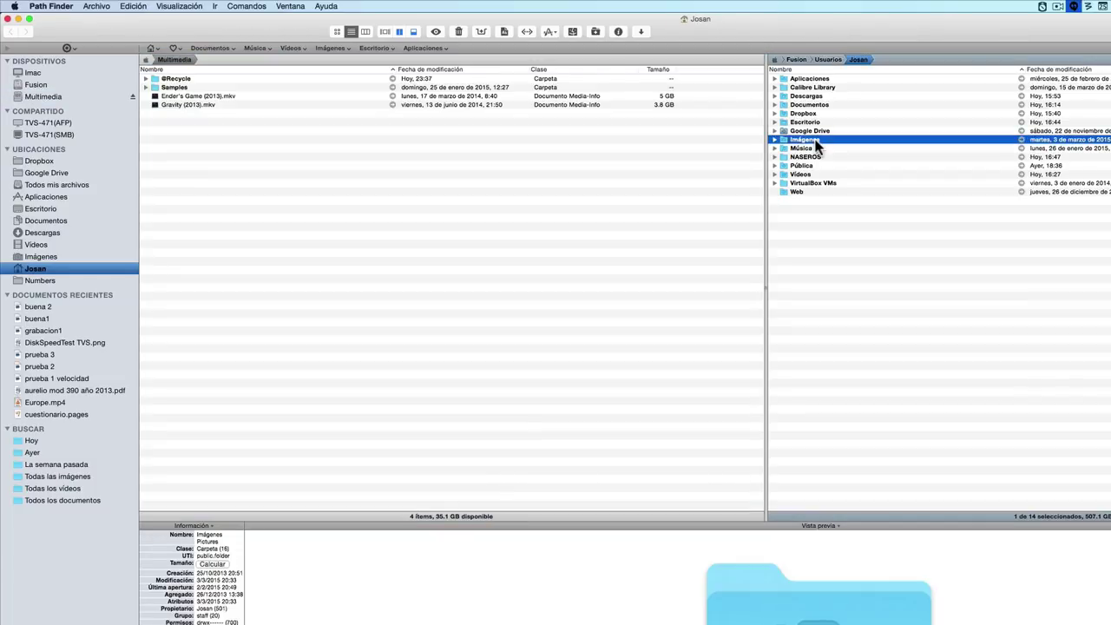
{"action": "double_click", "coordinate": [808, 140]}
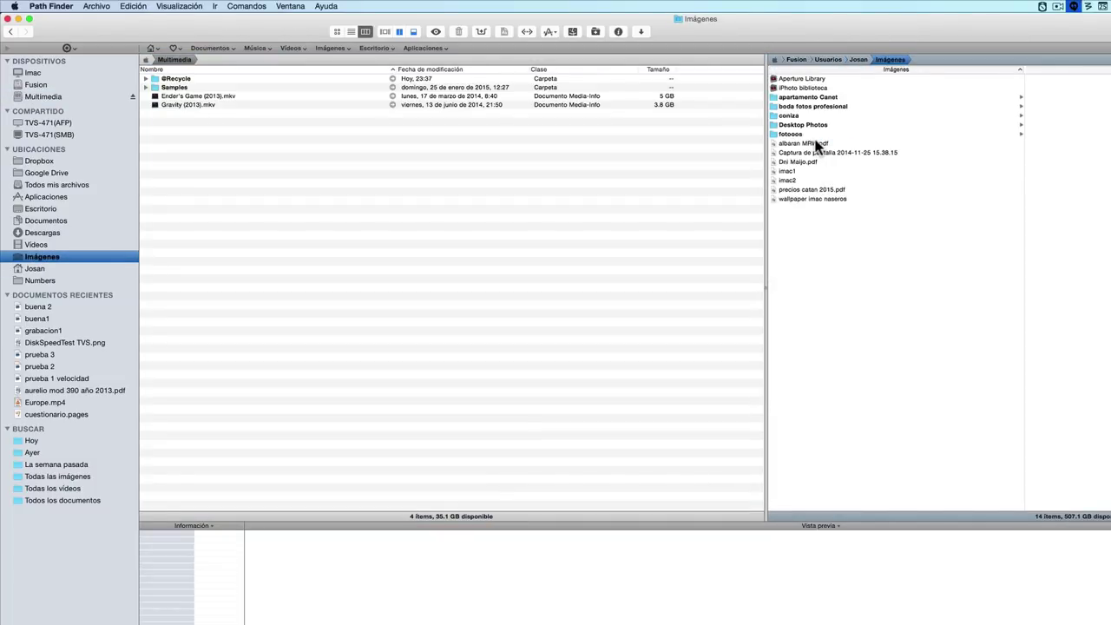
Copy Ender's Game (2013).mkv and Gravity (2013).mkv simultaneously from Multimedia to Imágenes and show the progress of the copies.
{"action": "left_click", "coordinate": [211, 95]}
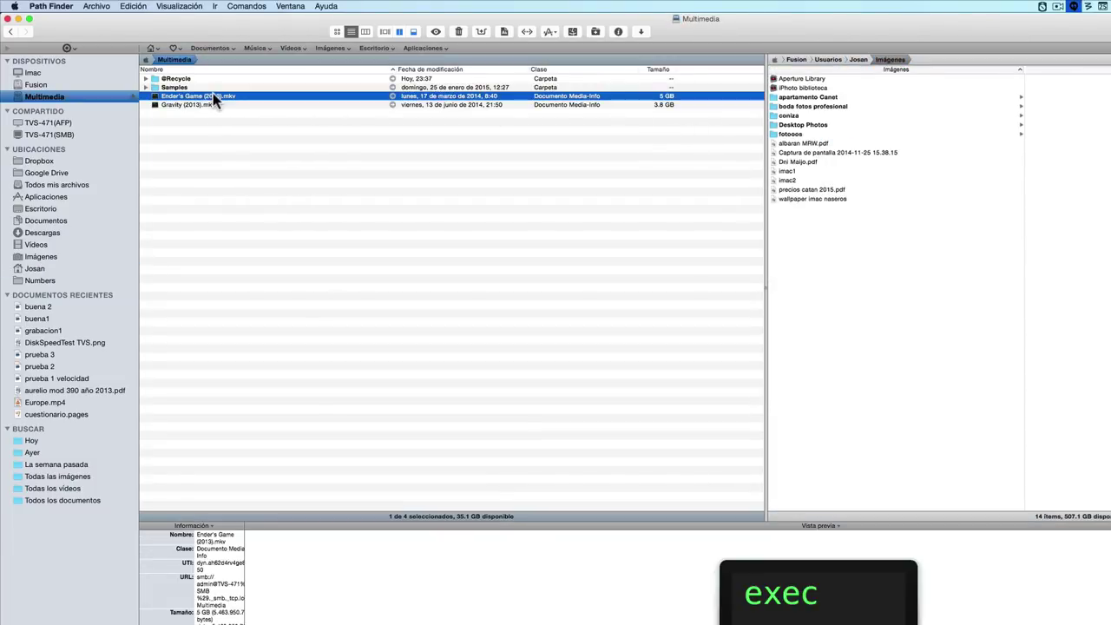
{"action": "left_click_drag", "start_coordinate": [212, 94], "coordinate": [850, 307]}
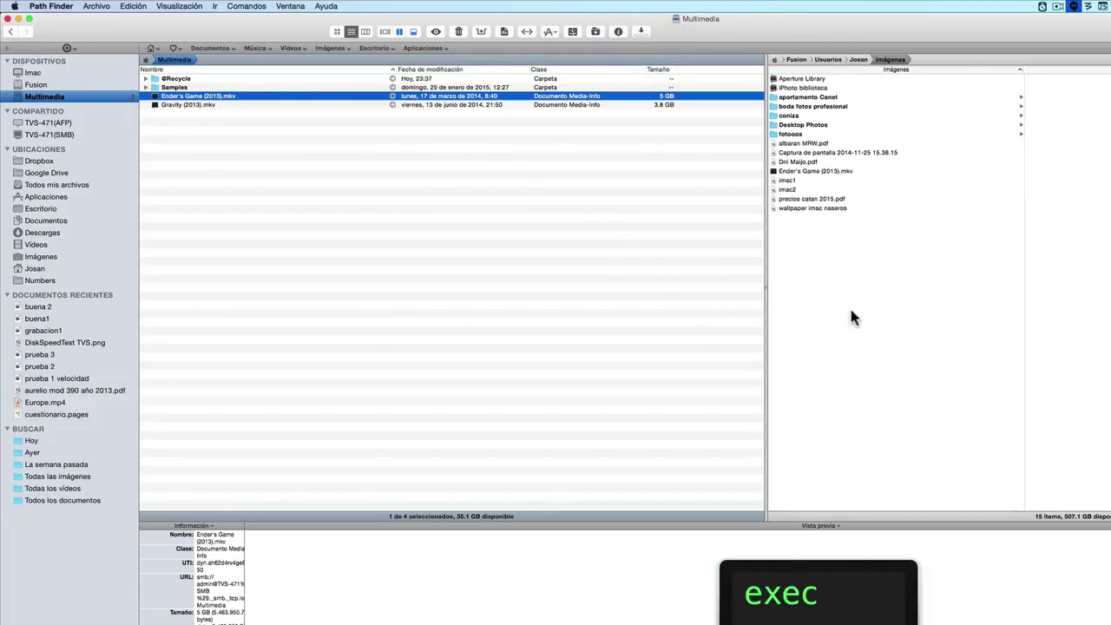
{"action": "left_click", "coordinate": [639, 33]}
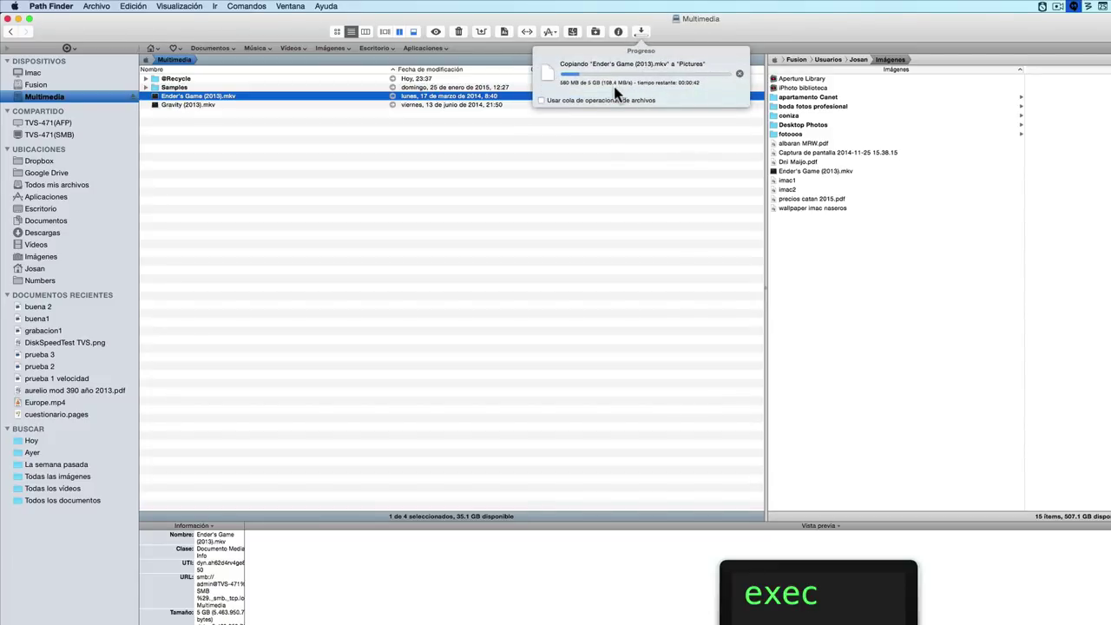
{"action": "left_click_drag", "start_coordinate": [186, 104], "coordinate": [841, 238]}
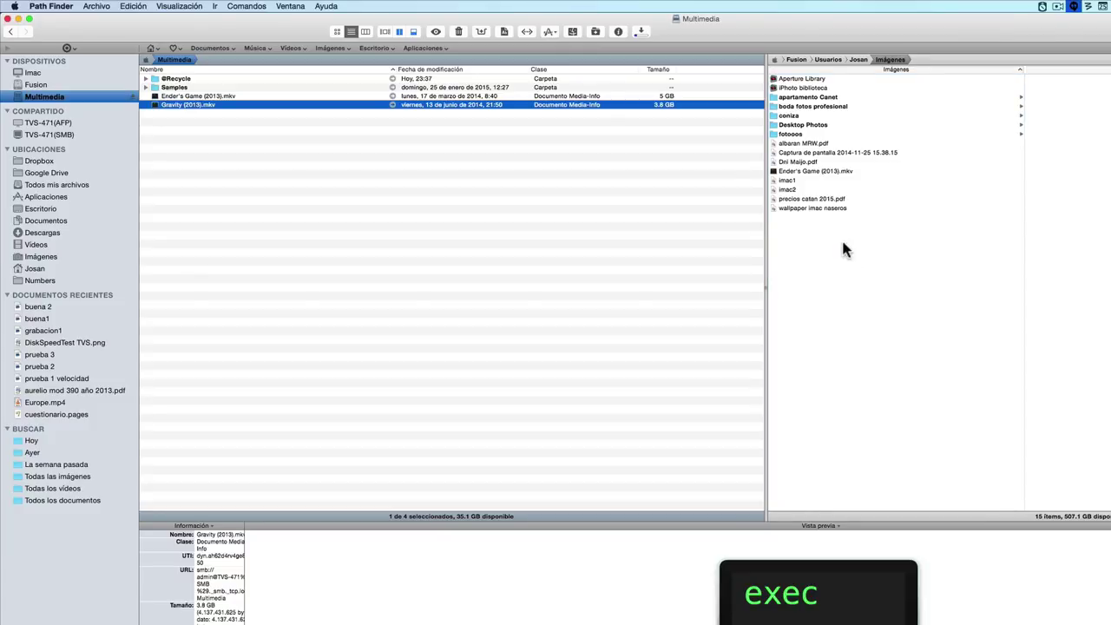
{"action": "left_click", "coordinate": [639, 32]}
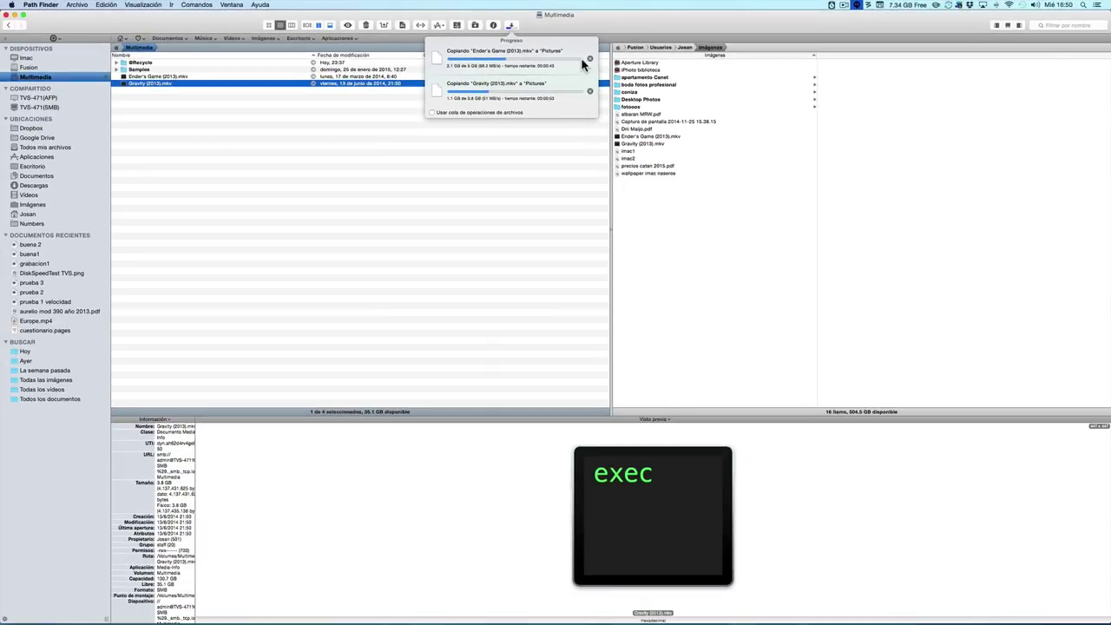
Cancel both running file copies and close the Path Finder and Finder windows.
{"action": "left_click", "coordinate": [589, 59]}
{"action": "left_click", "coordinate": [589, 58]}
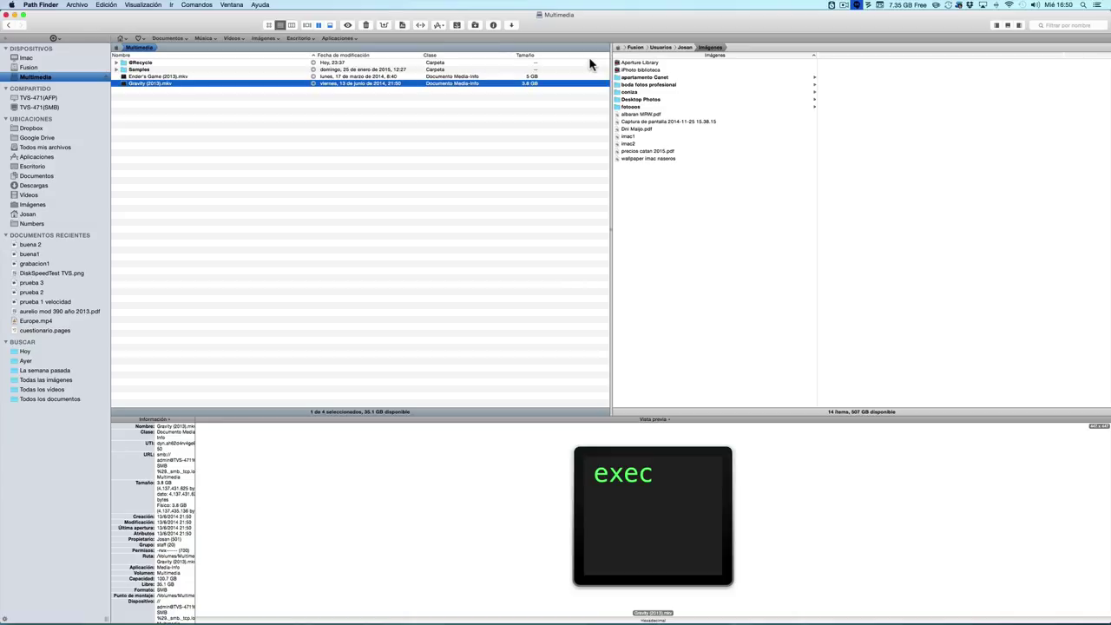
{"action": "left_click", "coordinate": [8, 15]}
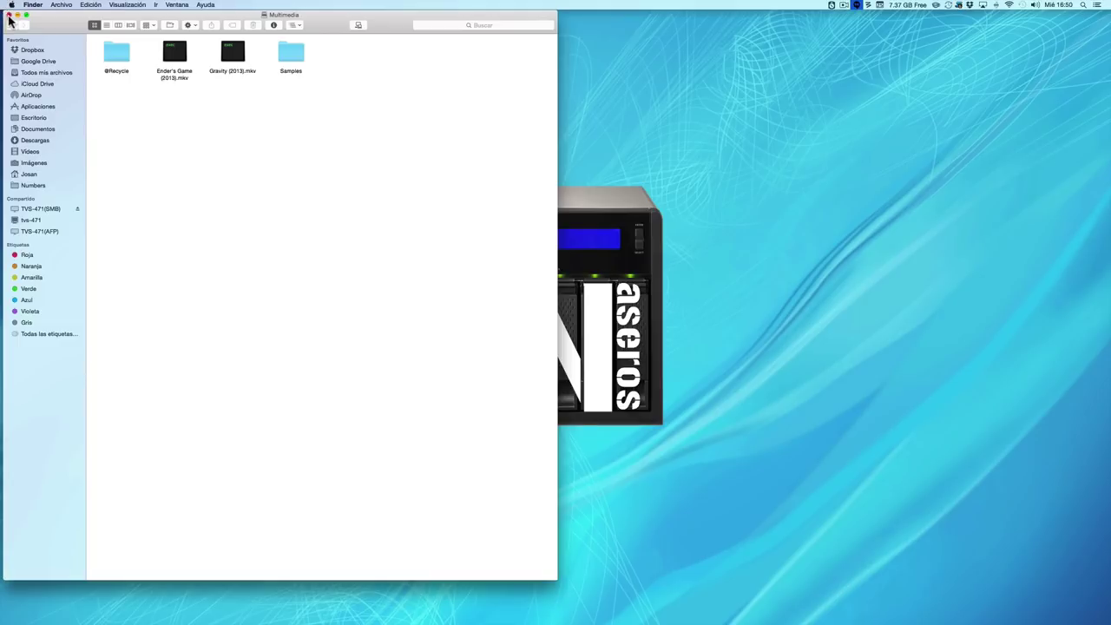
{"action": "left_click", "coordinate": [10, 17]}
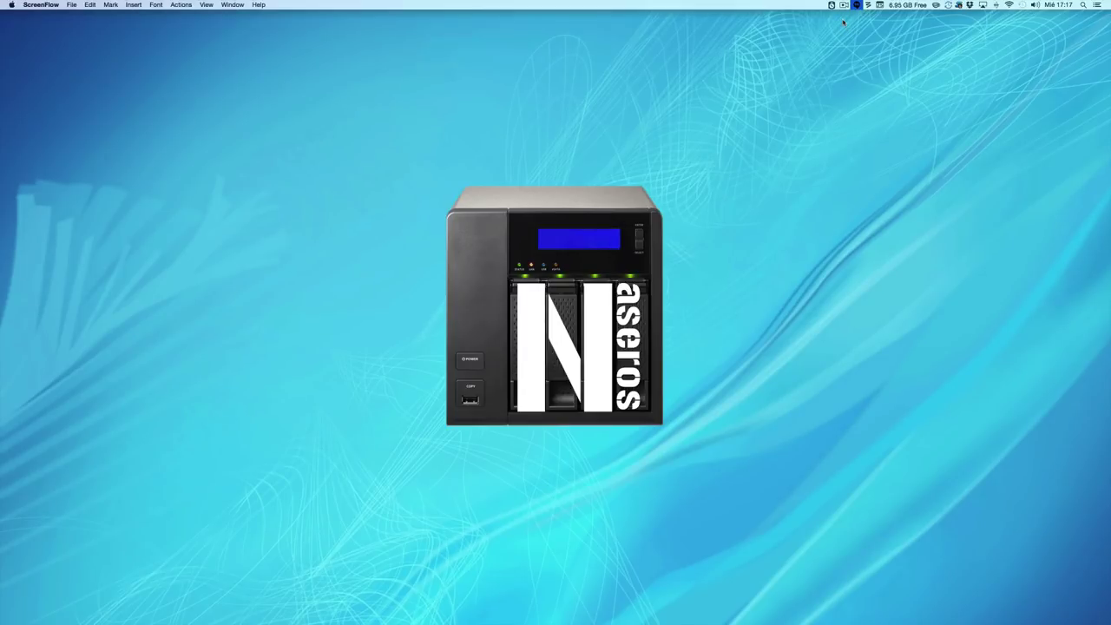
Find Blackmagic Disk Speed Test with a Spotlight search and launch it.
{"action": "key", "text": "super+space"}
{"action": "type", "text": "bla"}
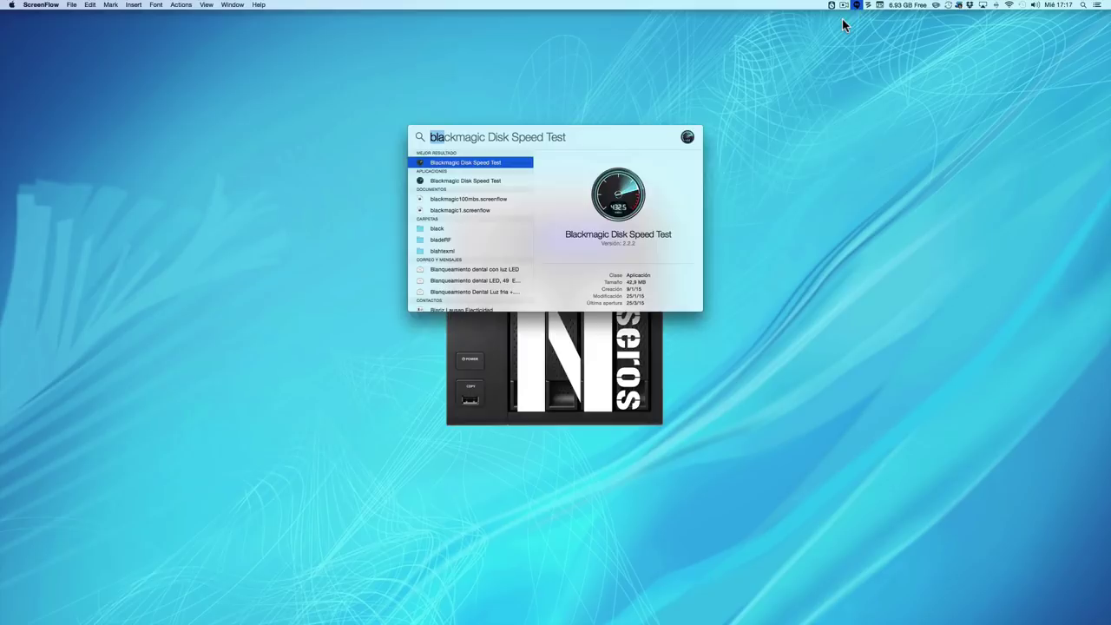
{"action": "key", "text": "BackSpace"}
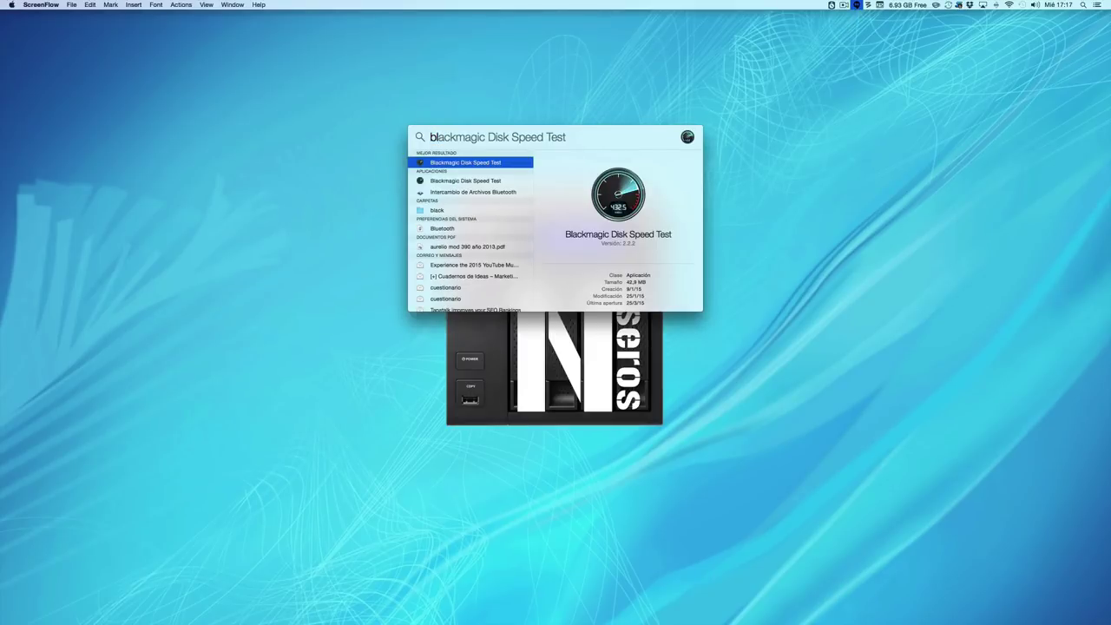
{"action": "key", "text": "Return"}
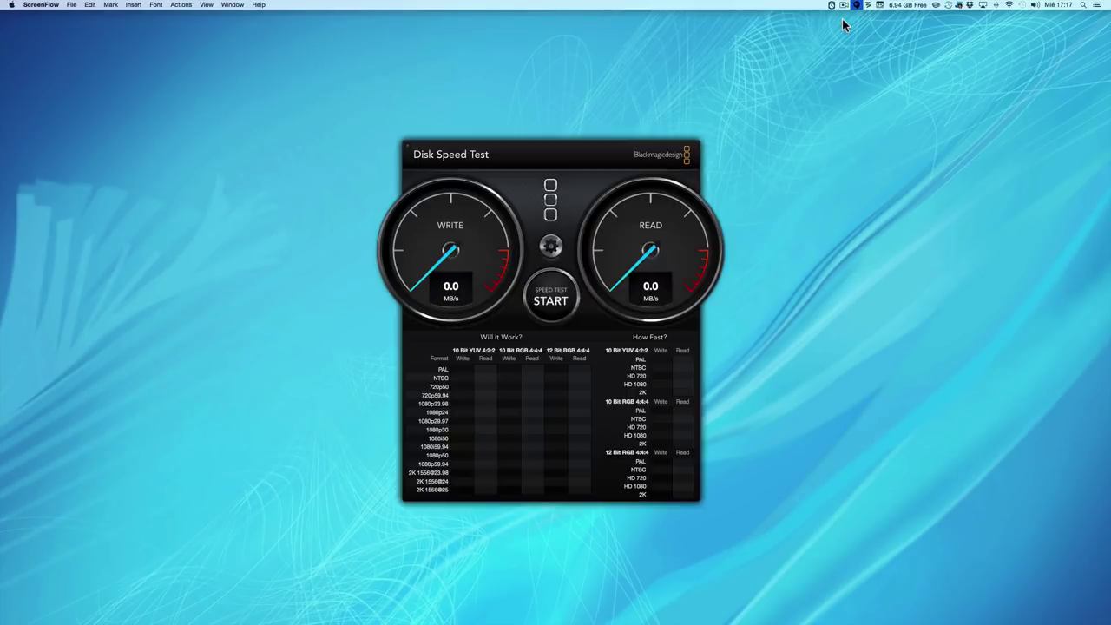
Set the speed test's target drive to the Multimedia folder on TVS-471(SMB).
{"action": "left_click", "coordinate": [553, 246]}
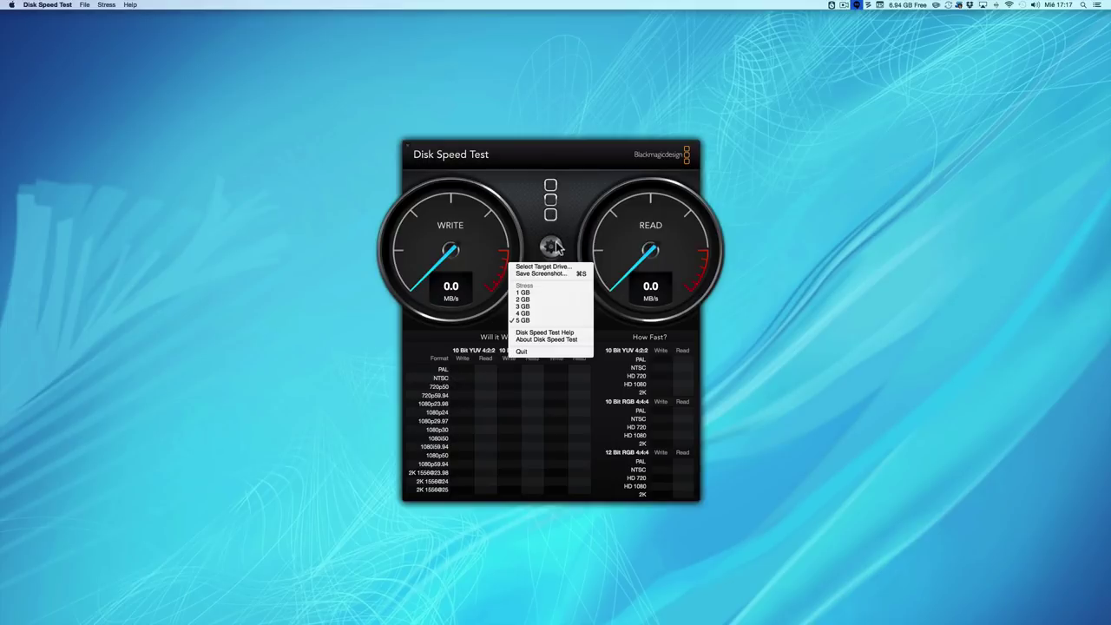
{"action": "left_click", "coordinate": [547, 269]}
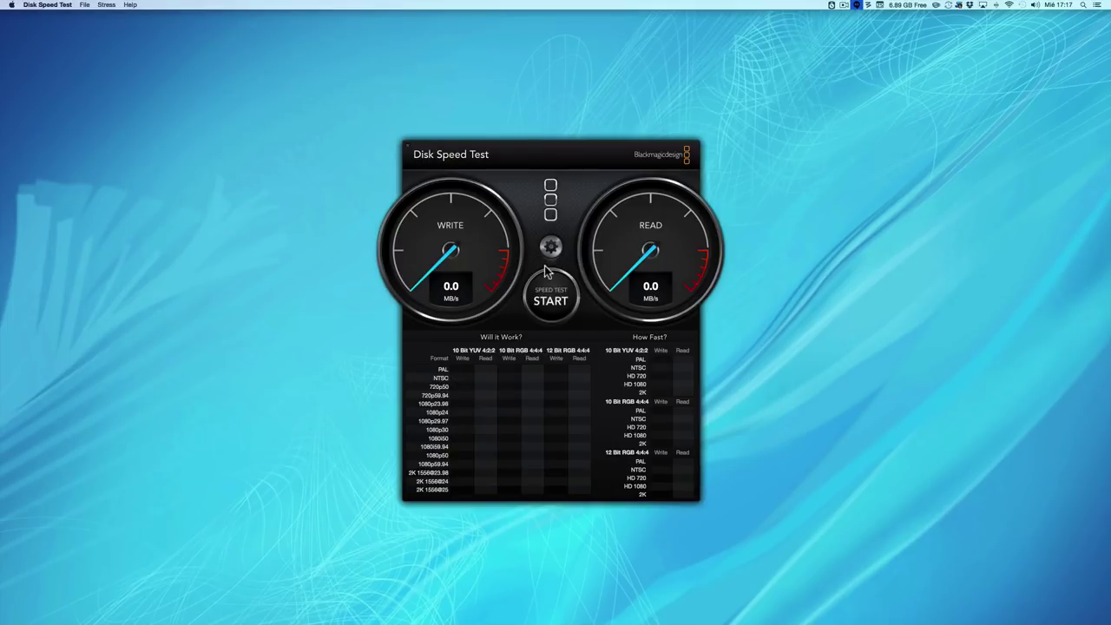
{"action": "scroll", "coordinate": [430, 243], "scroll_direction": "down", "scroll_amount": 5}
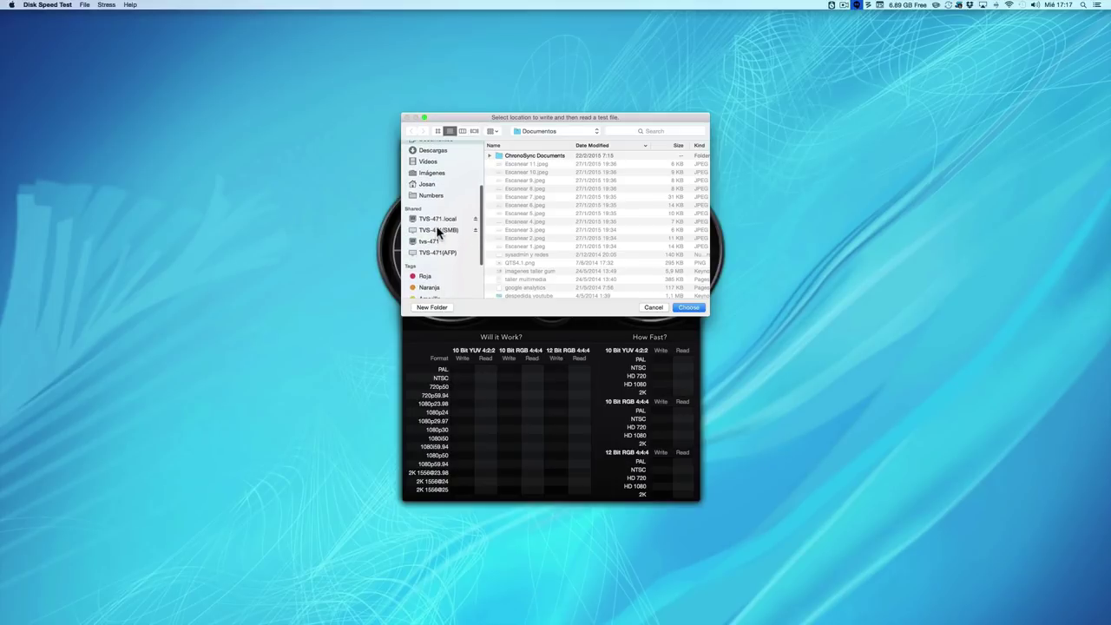
{"action": "left_click", "coordinate": [439, 230]}
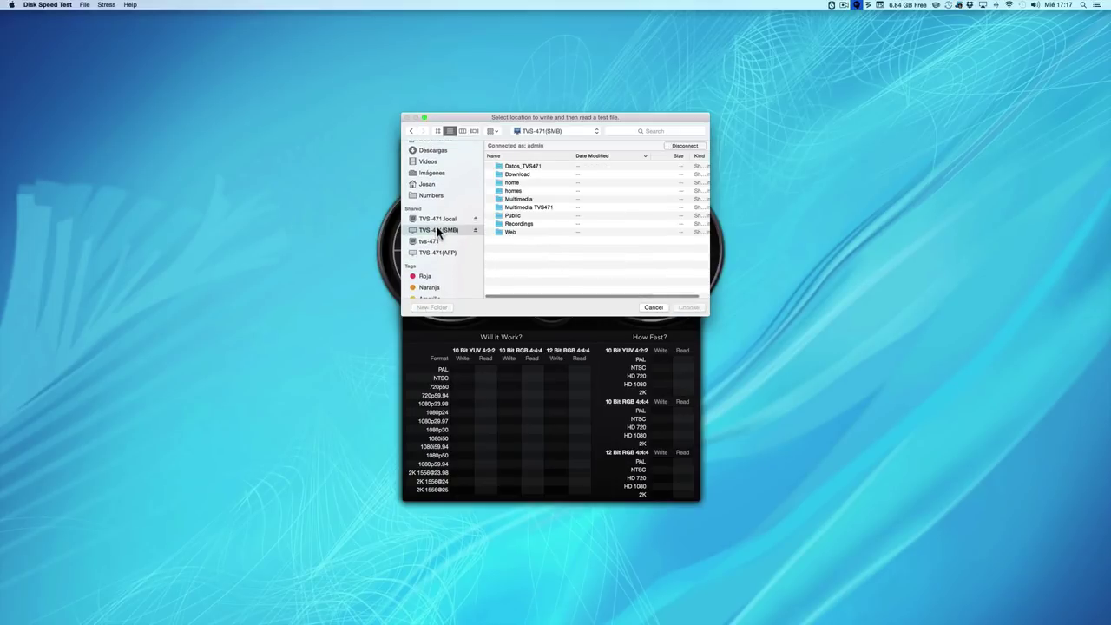
{"action": "double_click", "coordinate": [512, 202]}
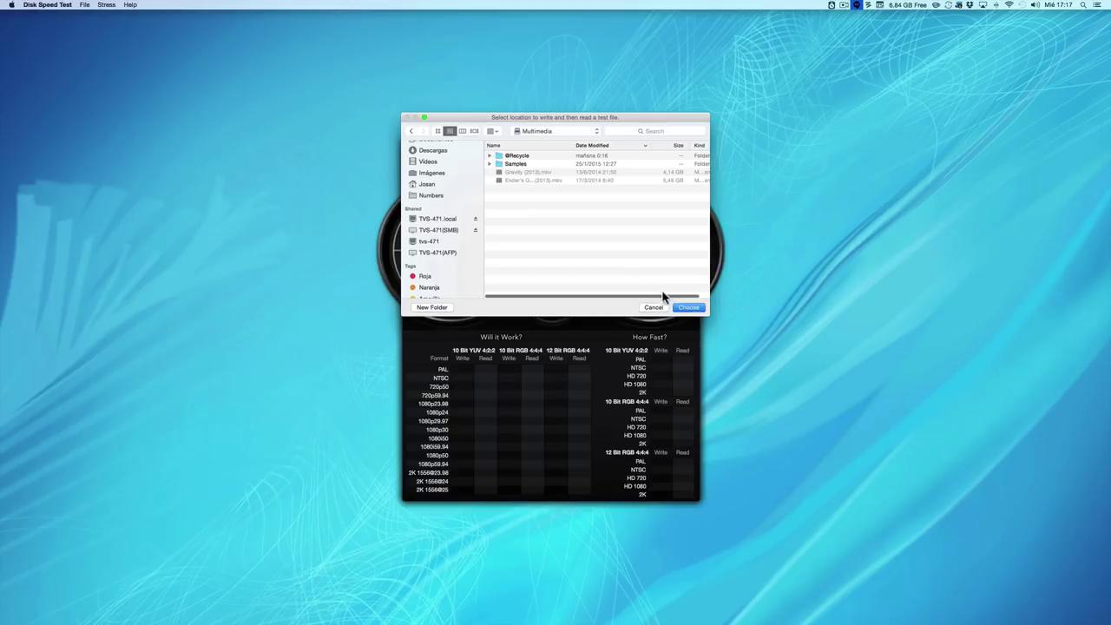
{"action": "left_click", "coordinate": [686, 309]}
Move the Disk Speed Test window aside, run the write and read test on the NAS, and close the window.
{"action": "left_click_drag", "start_coordinate": [560, 165], "coordinate": [248, 132]}
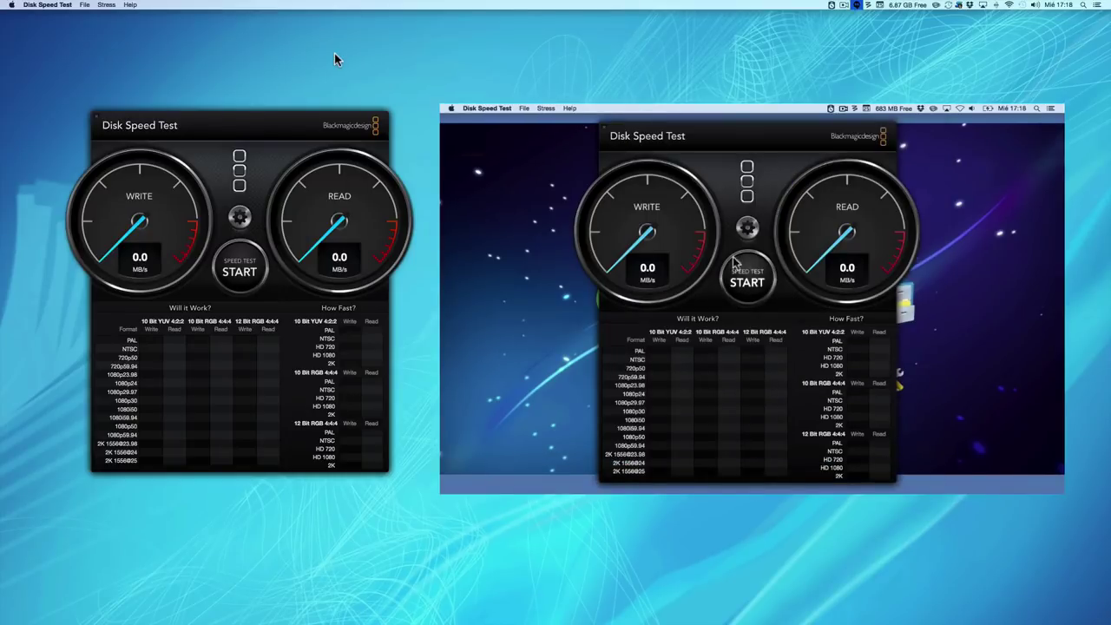
{"action": "left_click", "coordinate": [241, 261]}
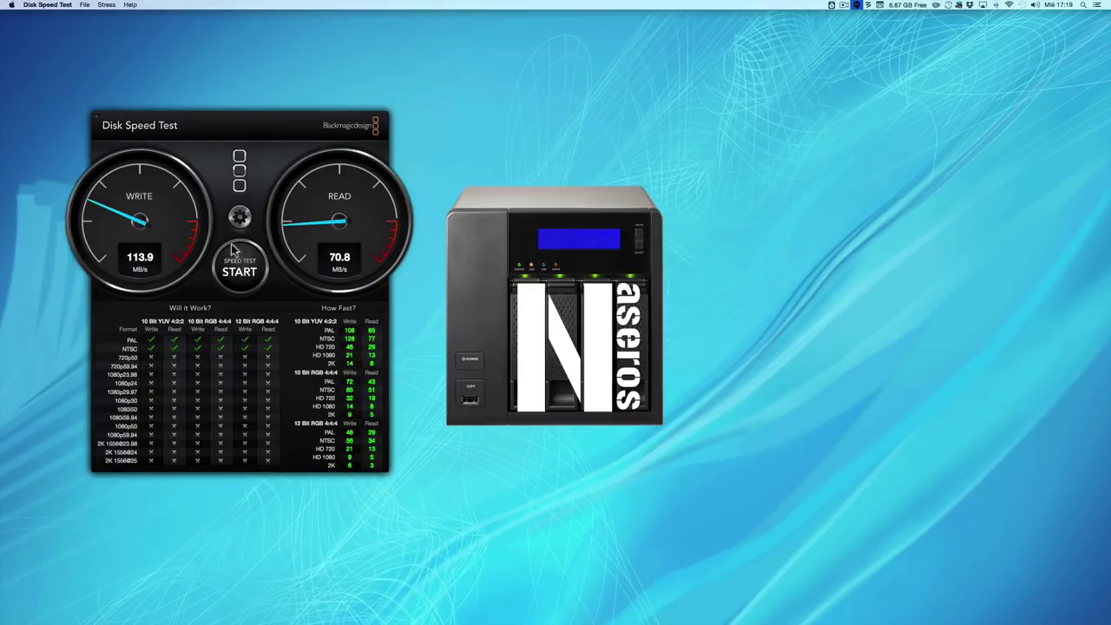
{"action": "left_click", "coordinate": [98, 123]}
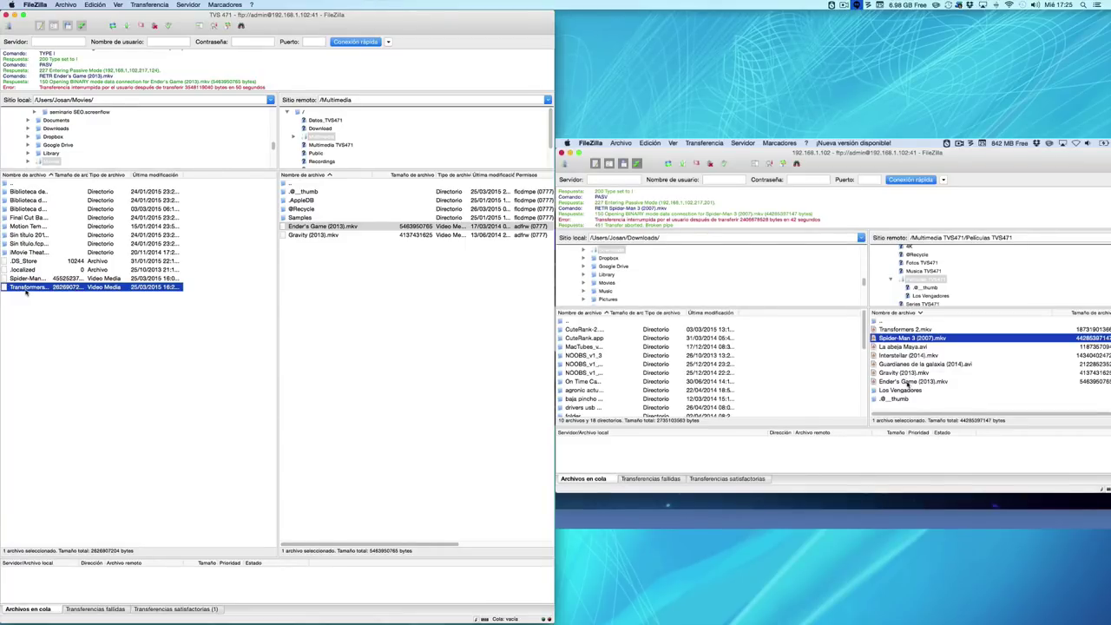
Download Spider-Man 3 (2007).mkv in the second Mac's FileZilla, overwriting the existing file, alongside the first Mac's Transformers 2.mkv upload.
{"action": "double_click", "coordinate": [907, 338]}
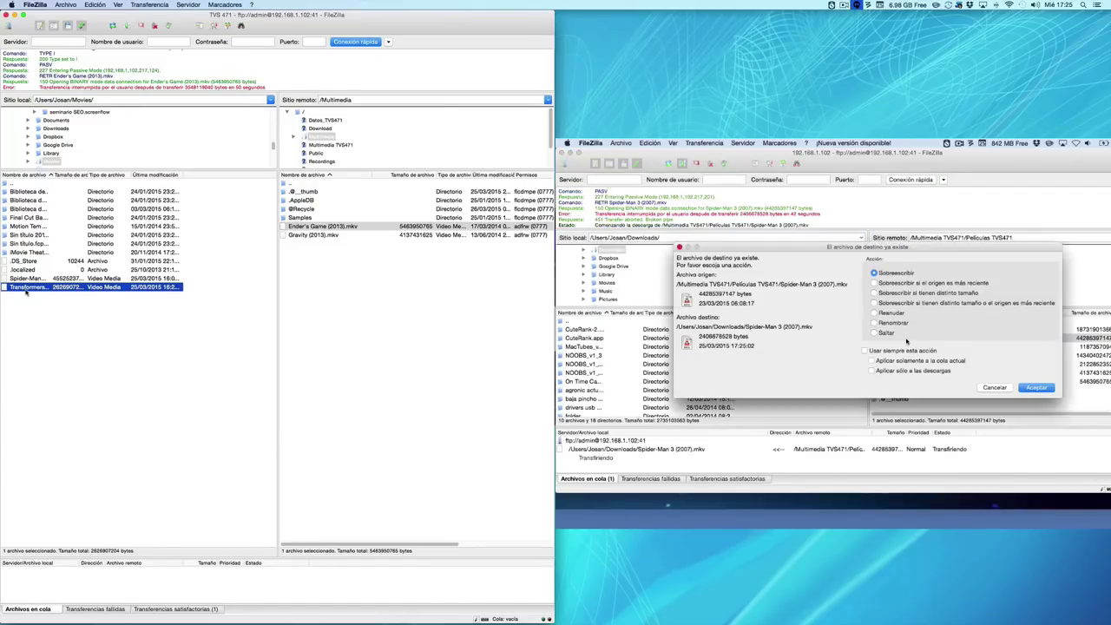
{"action": "left_click", "coordinate": [1034, 387]}
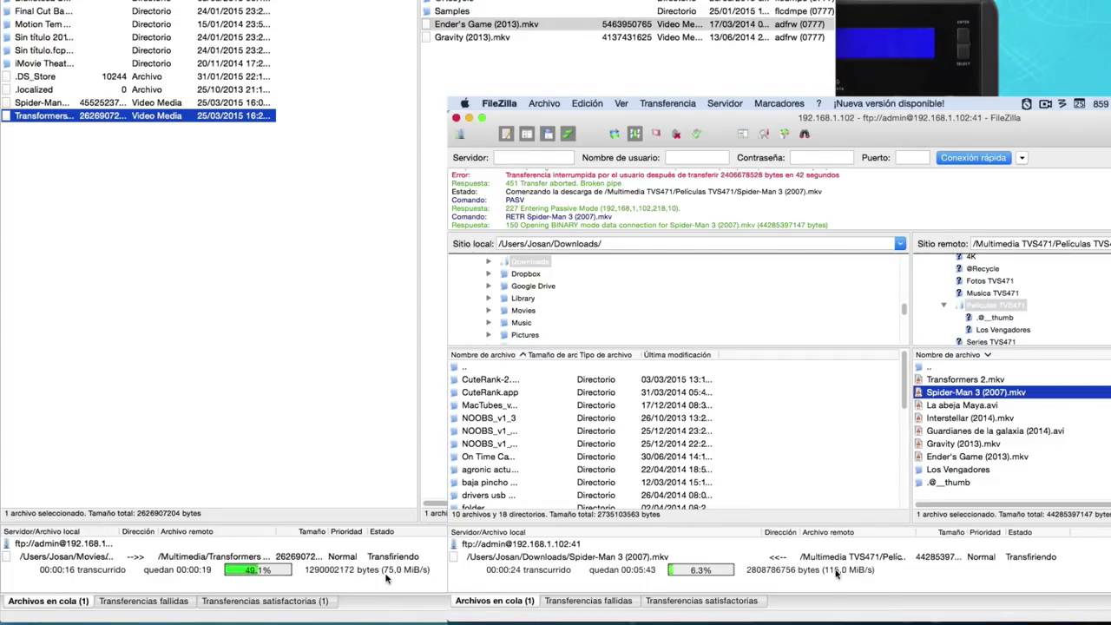
Stop and remove all queued transfers in FileZilla on both Macs.
{"action": "right_click", "coordinate": [824, 570]}
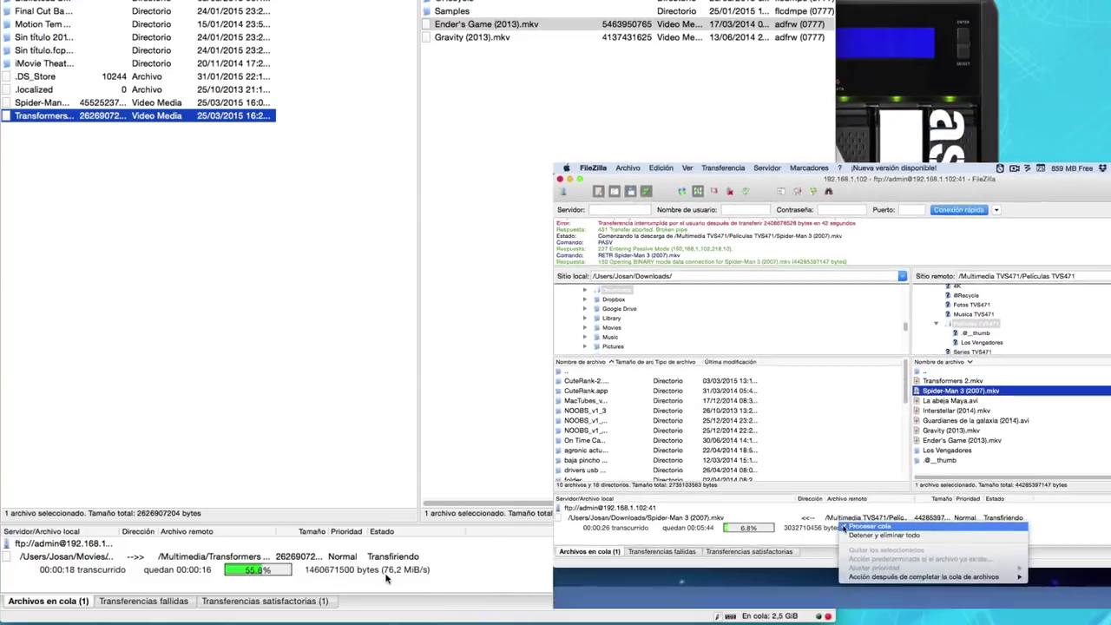
{"action": "left_click", "coordinate": [859, 516]}
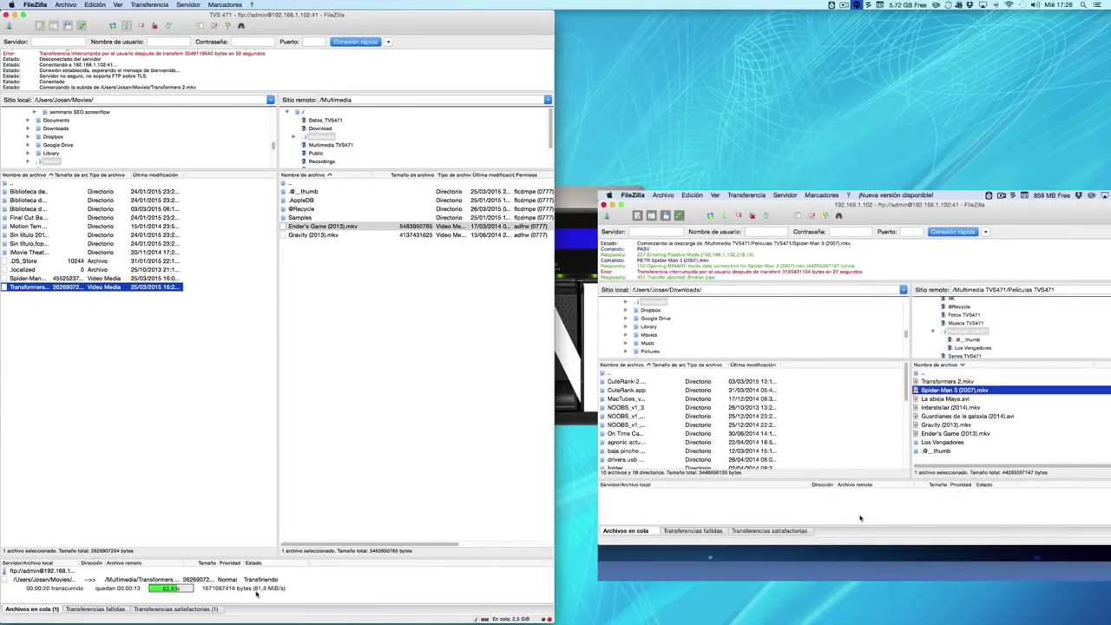
{"action": "right_click", "coordinate": [273, 586]}
{"action": "left_click", "coordinate": [260, 600]}
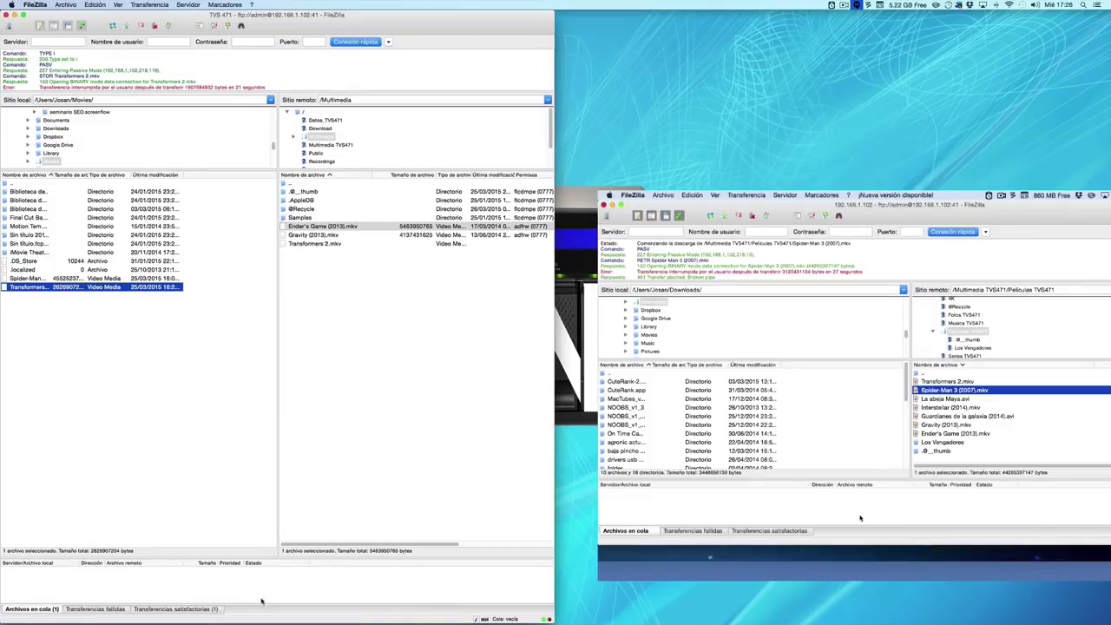